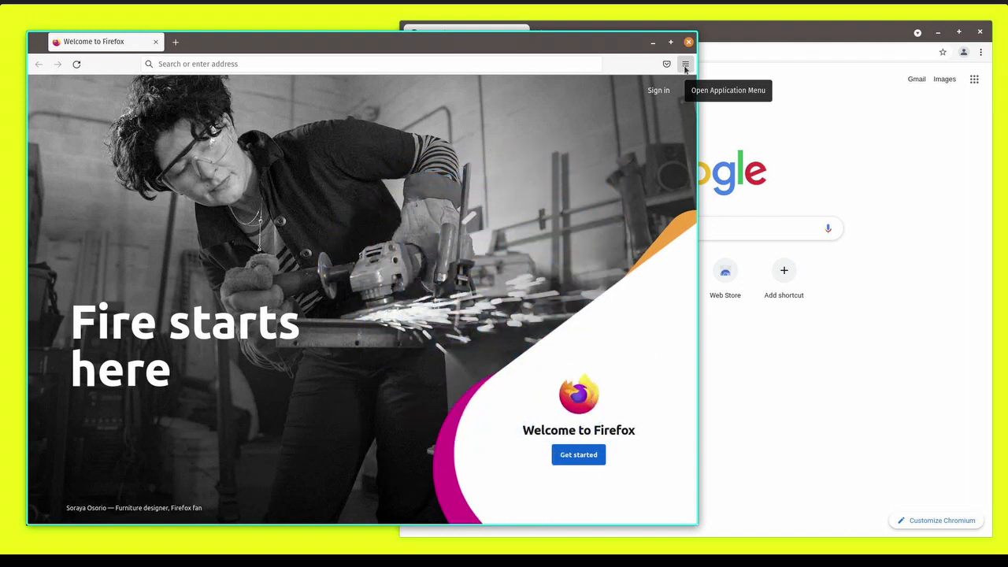
# Open a new private Firefox window and move it over toward the Chromium window
pyautogui.click(685, 66)
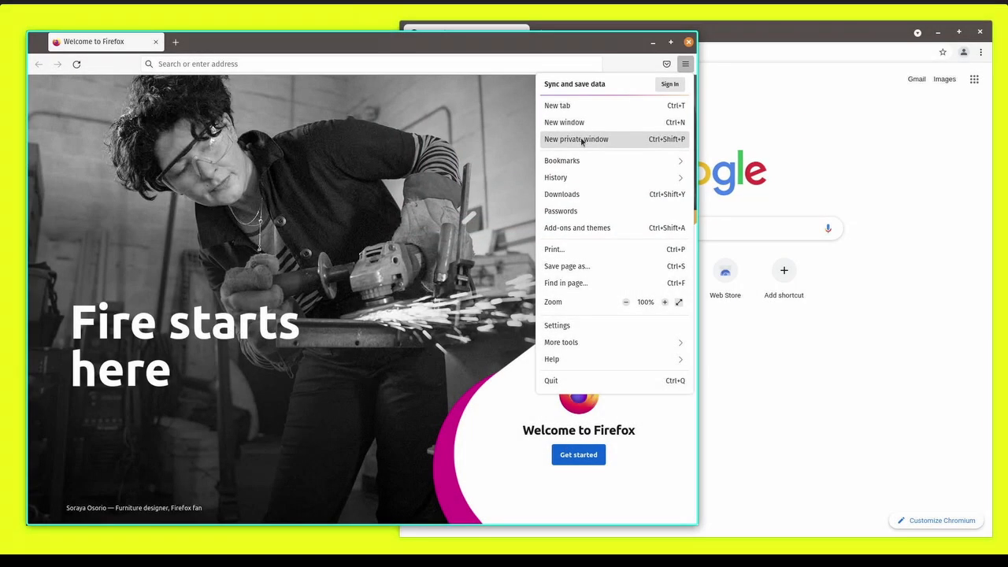
pyautogui.click(582, 139)
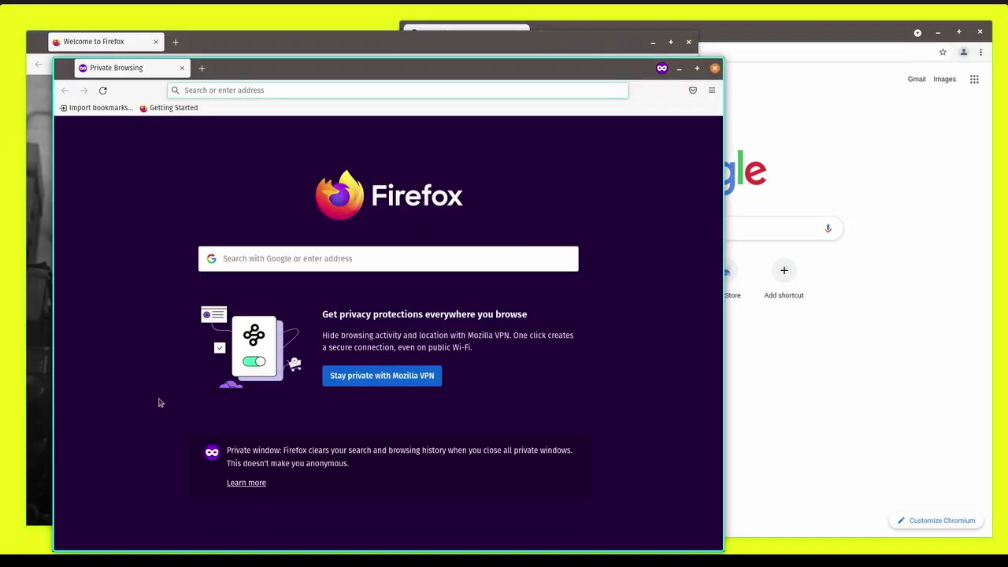
pyautogui.moveTo(315, 75); pyautogui.dragTo(383, 79)
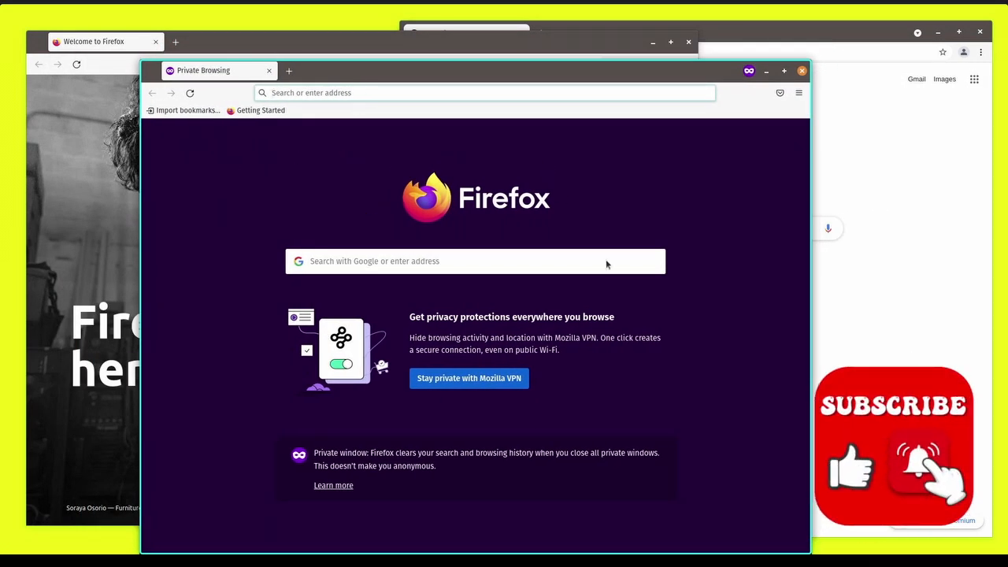
pyautogui.moveTo(480, 70); pyautogui.dragTo(610, 66)
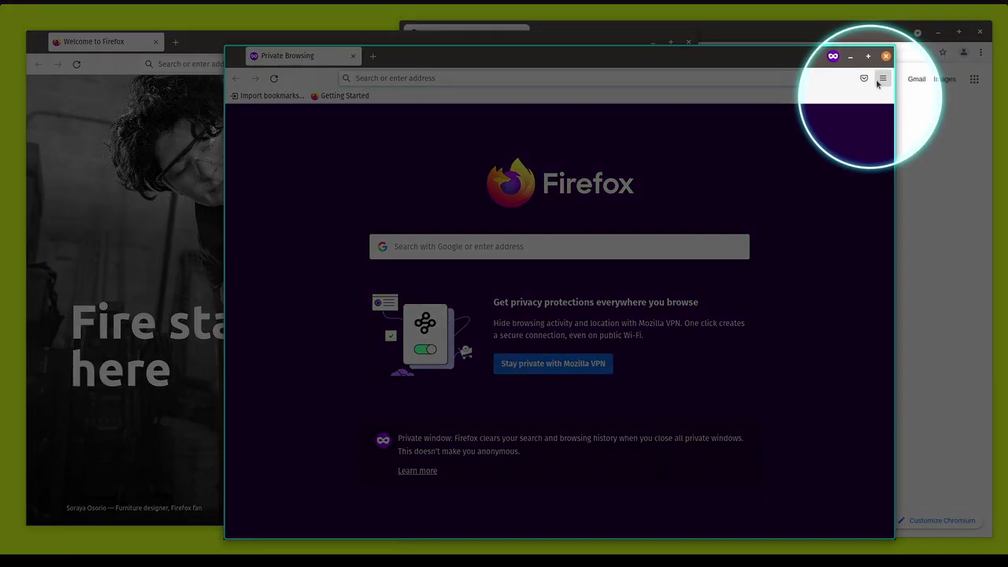
# Set DuckDuckGo as the default search engine in the Firefox search settings
pyautogui.click(882, 79)
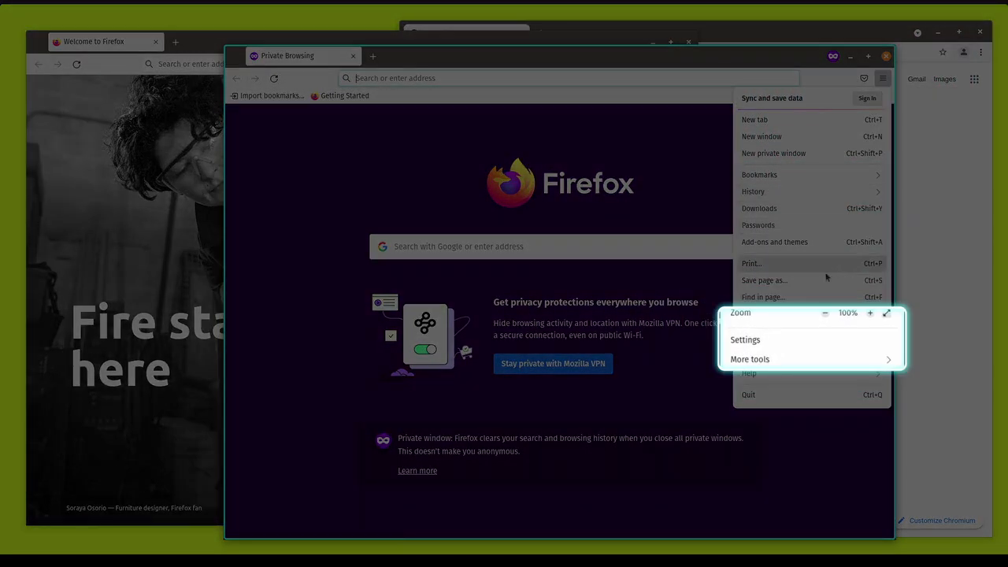
pyautogui.click(773, 340)
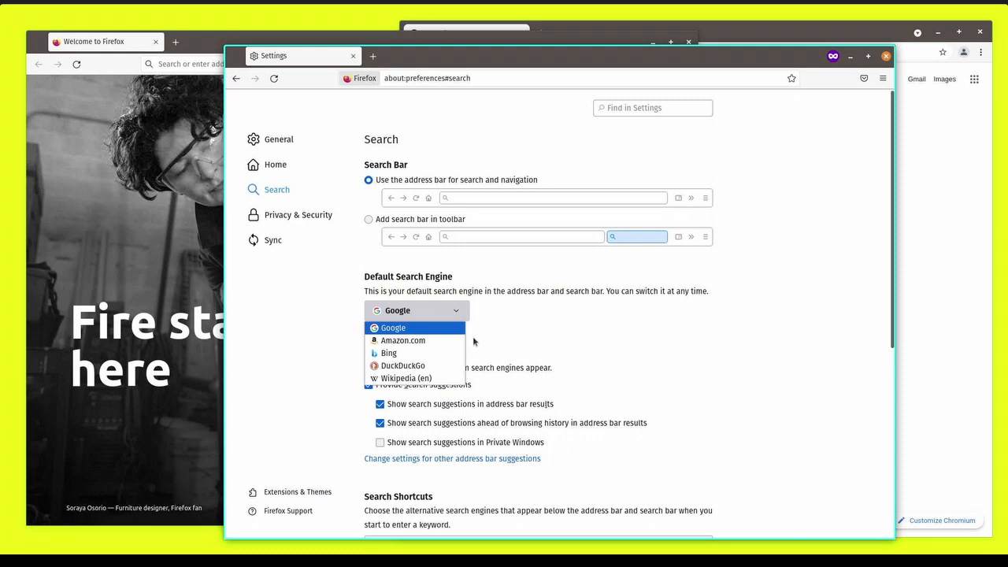
pyautogui.click(439, 367)
pyautogui.click(455, 313)
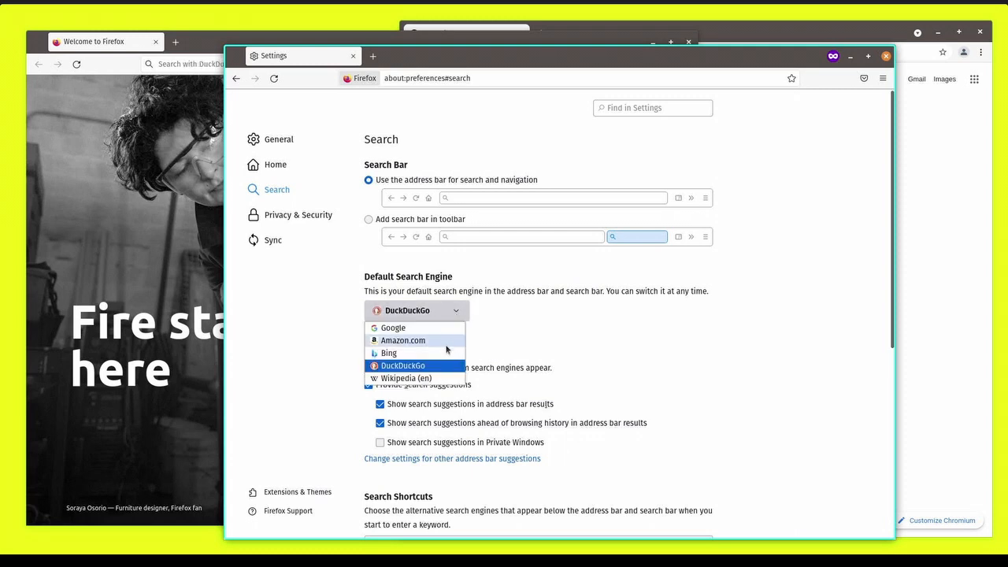
pyautogui.click(439, 366)
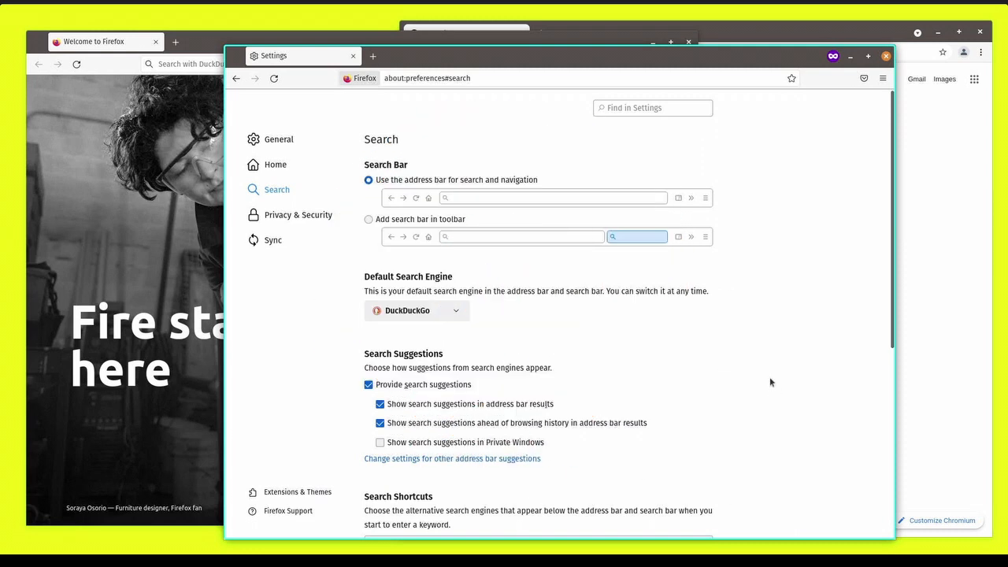
# Switch Enhanced Tracking Protection to Custom in the privacy settings and set cookie blocking to all third-party cookies
pyautogui.scroll(-5, 759, 367)
pyautogui.scroll(5, 759, 366)
pyautogui.click(299, 220)
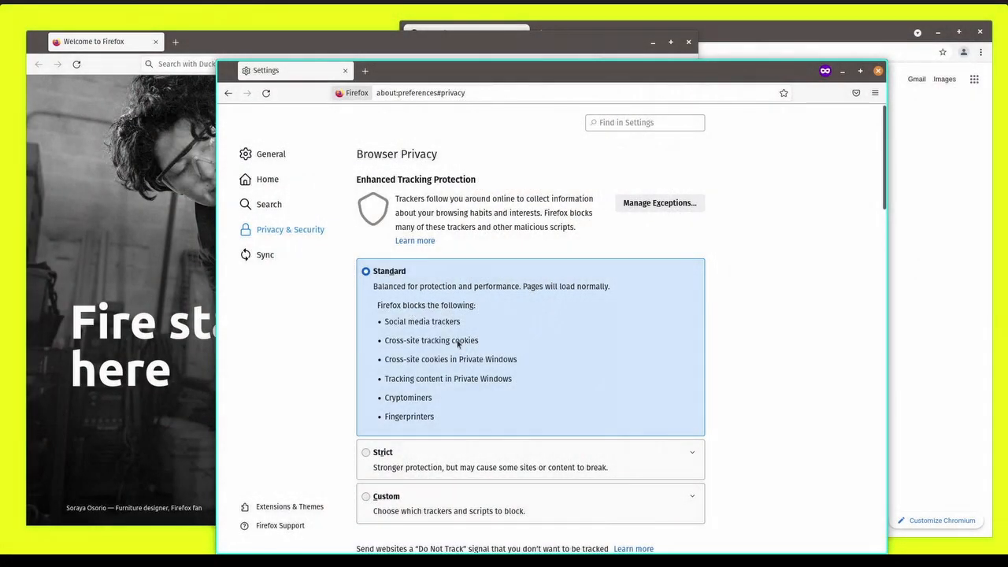
pyautogui.scroll(-1, 436, 353)
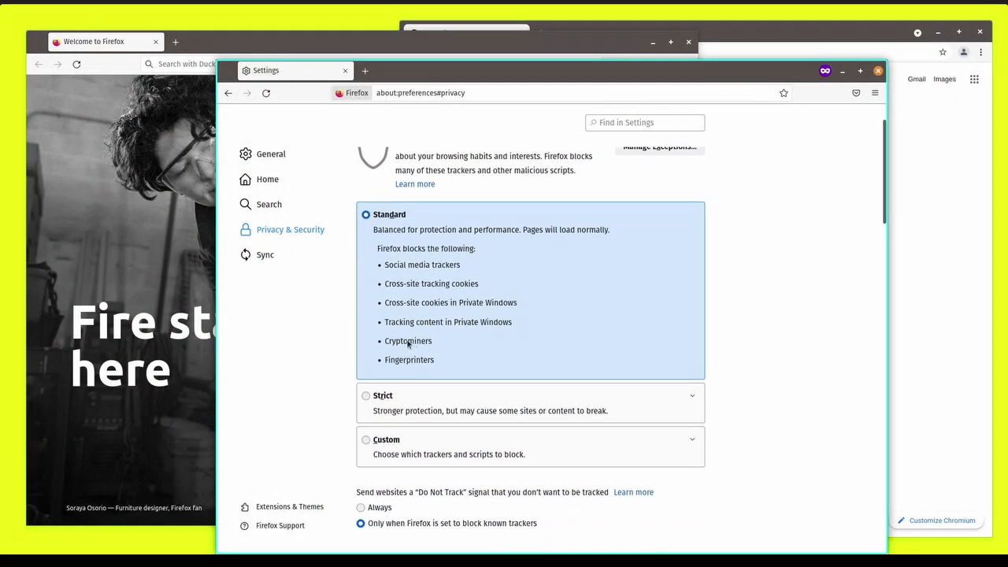
pyautogui.scroll(-1, 805, 344)
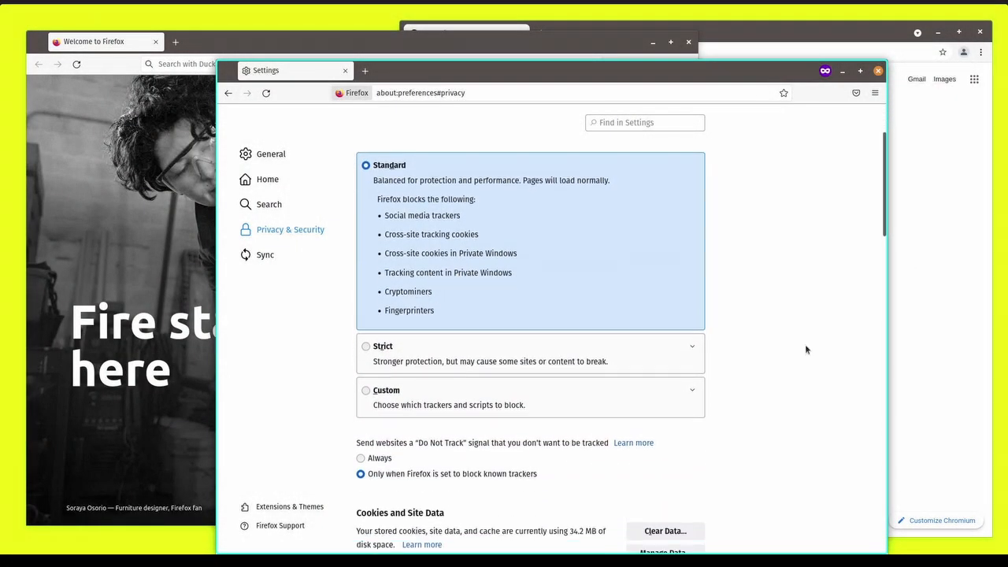
pyautogui.click(364, 384)
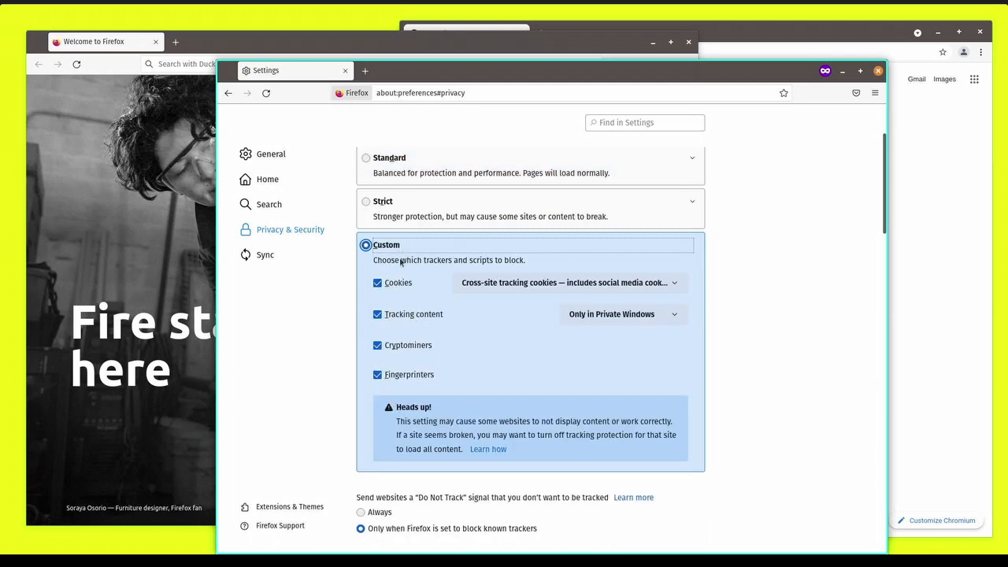
pyautogui.scroll(1, 365, 228)
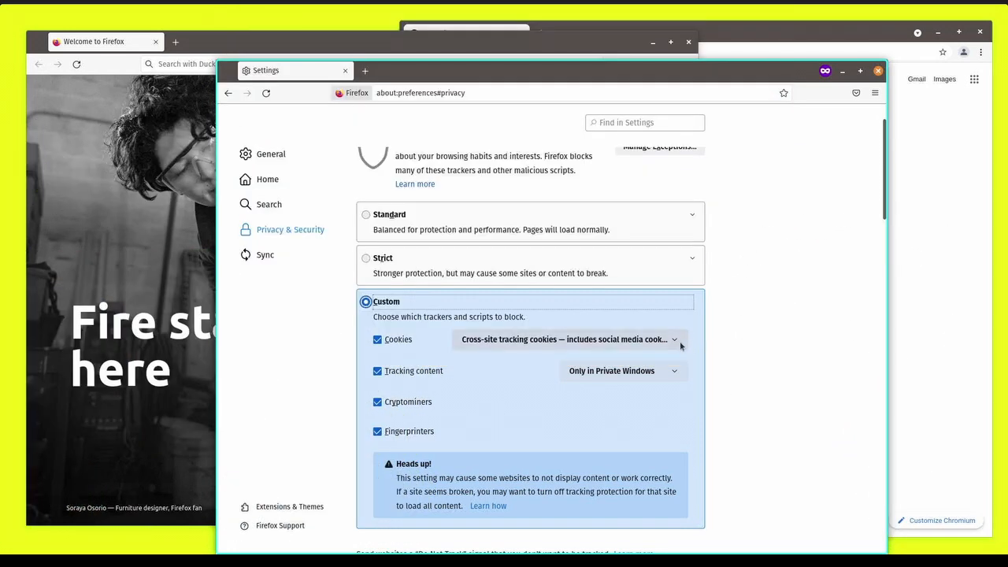
pyautogui.click(675, 342)
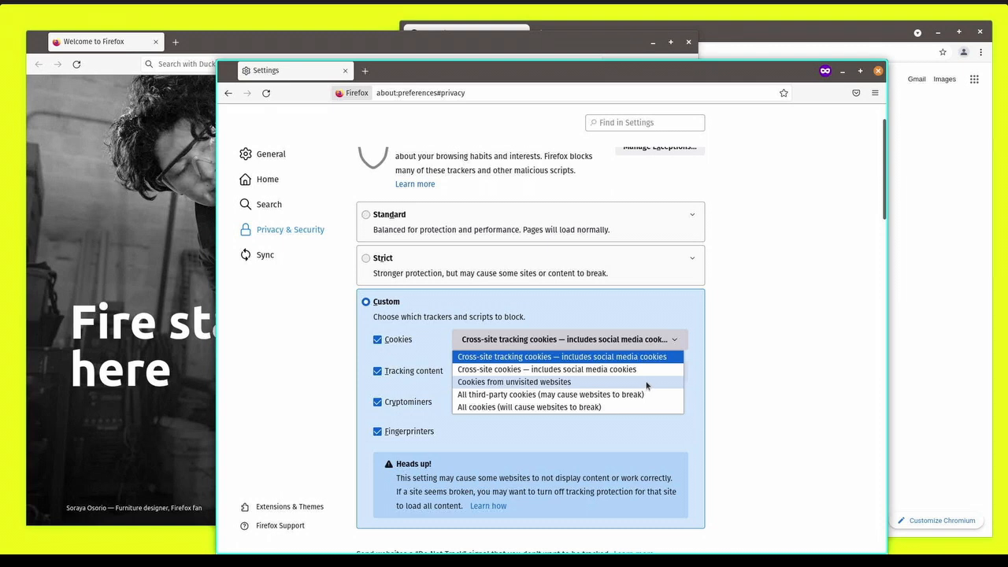
pyautogui.click(647, 393)
# Enable deleting cookies and site data when Firefox is closed
pyautogui.scroll(-3, 645, 248)
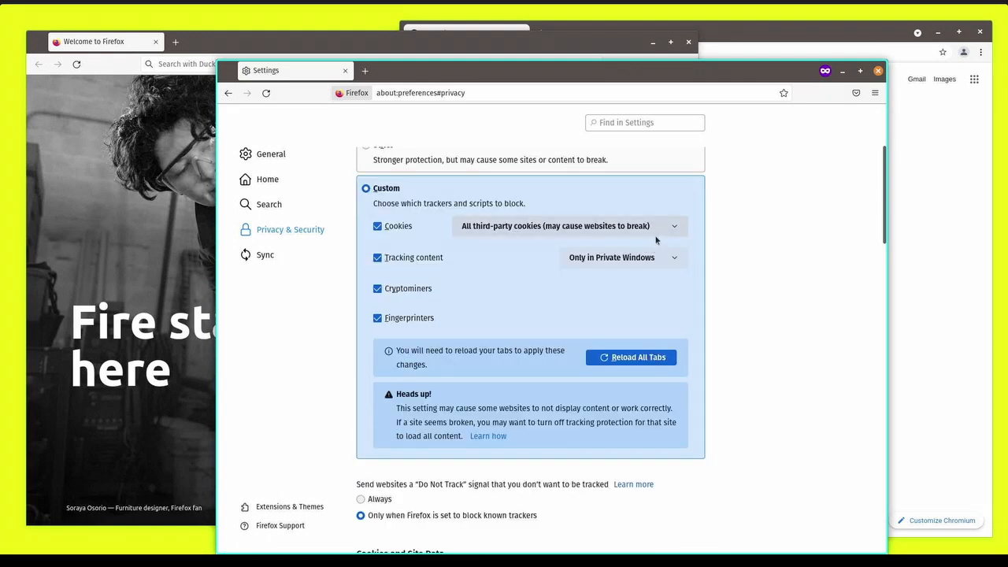
pyautogui.scroll(-2, 769, 292)
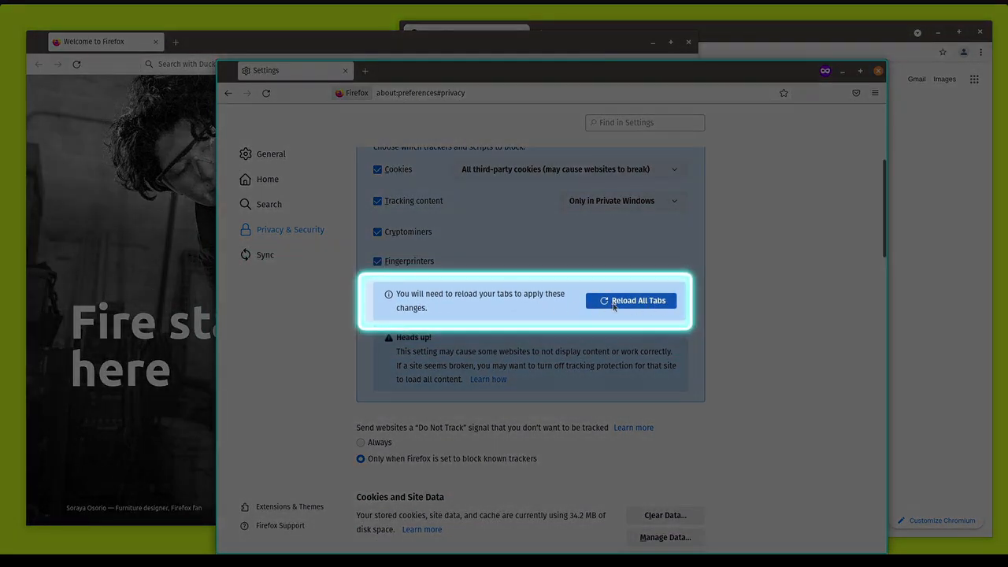
pyautogui.scroll(-3, 711, 303)
pyautogui.scroll(2, 710, 303)
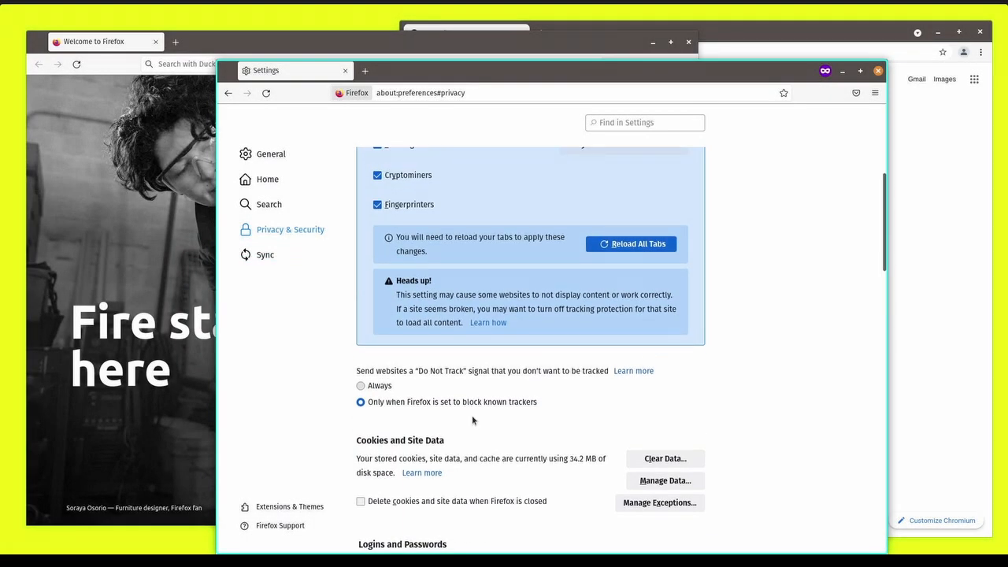
pyautogui.scroll(-3, 747, 396)
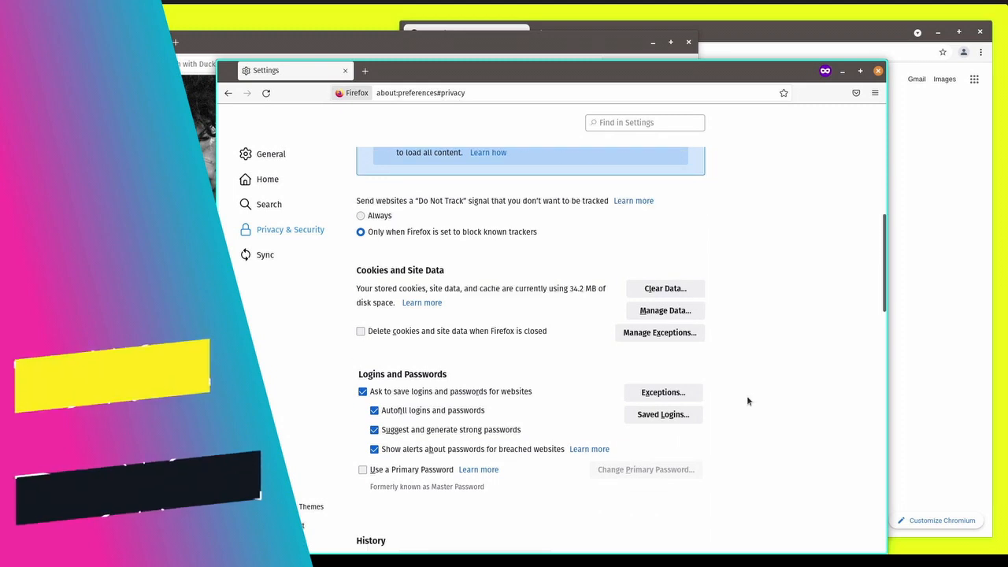
pyautogui.click(360, 331)
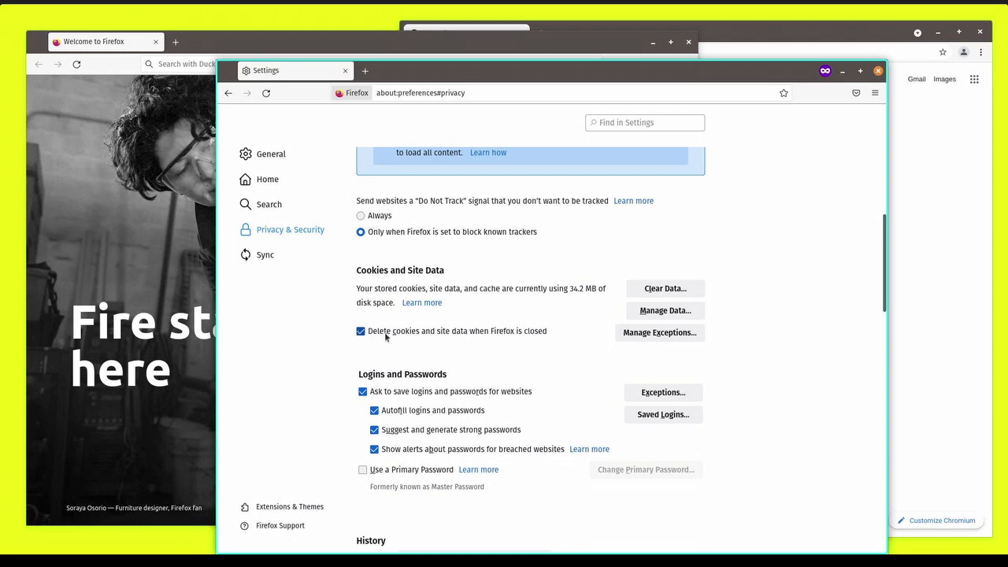
# Clear all stored cookies, site data and cached web content
pyautogui.click(667, 289)
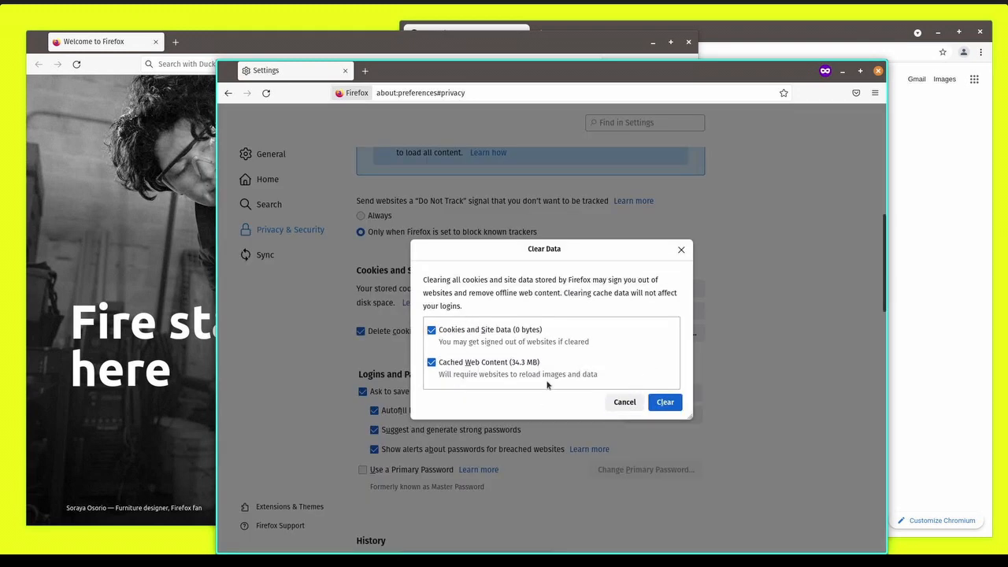
pyautogui.click(663, 402)
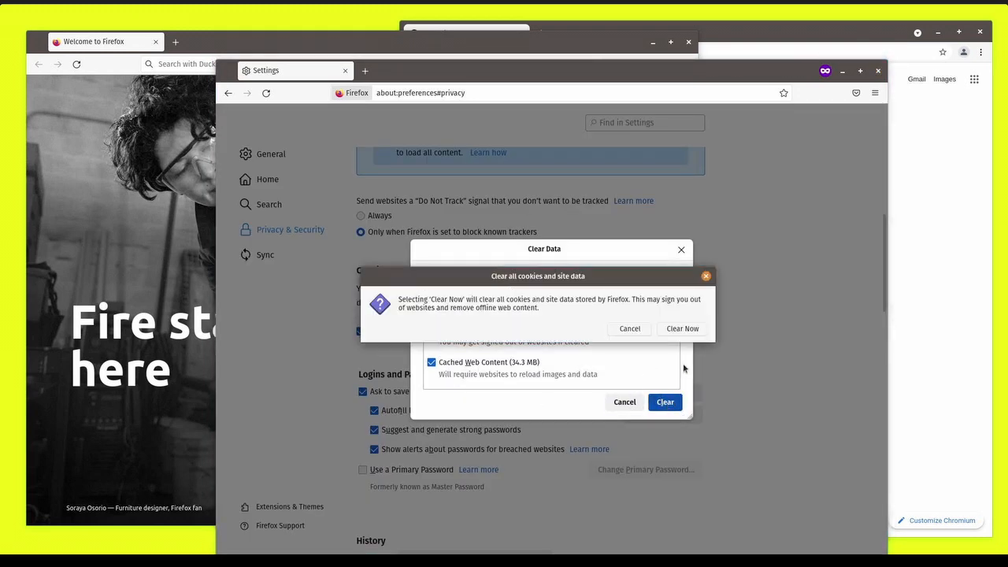
pyautogui.click(682, 329)
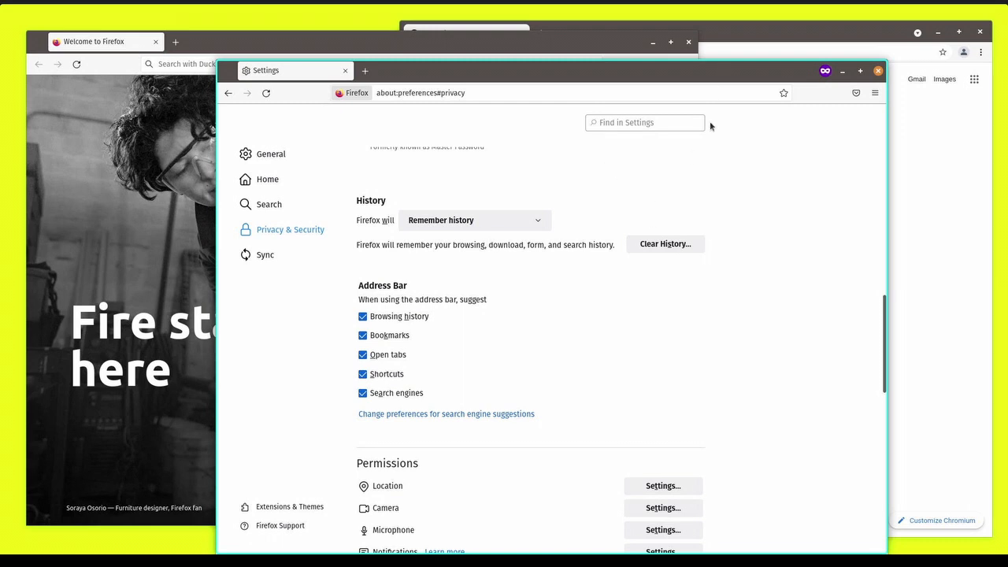
# Set the history option to Never remember history and restart Firefox to apply it
pyautogui.click(541, 220)
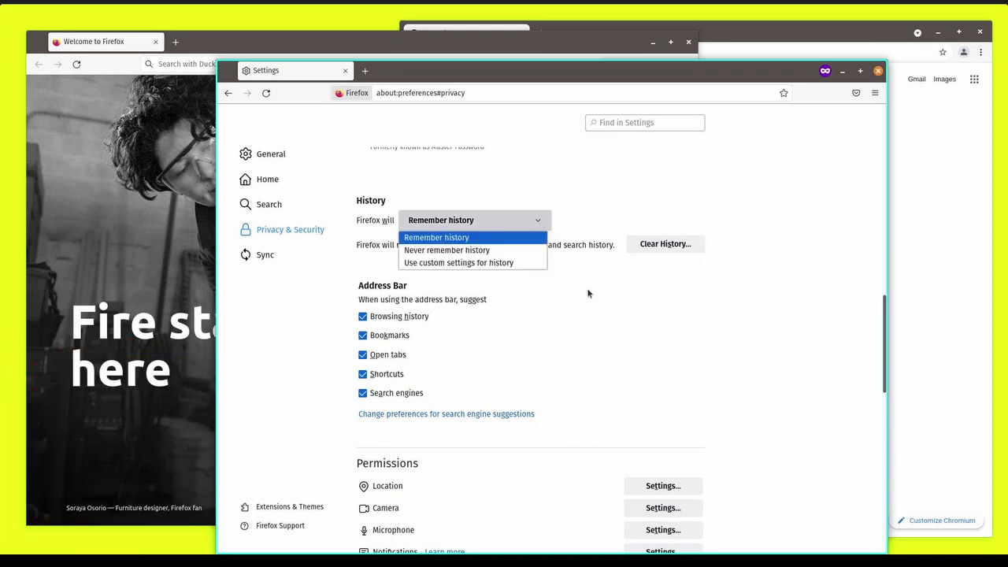
pyautogui.click(483, 250)
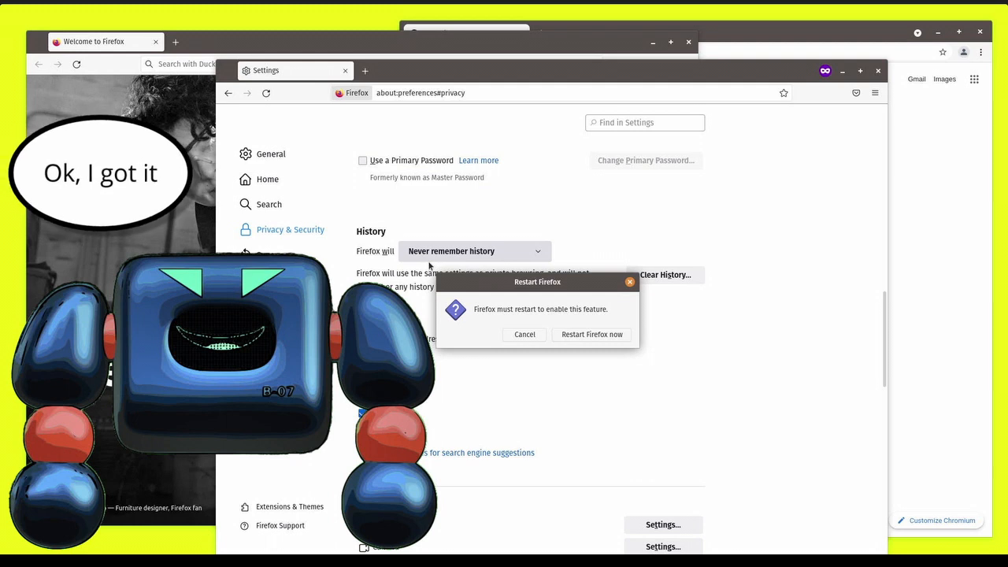
pyautogui.click(587, 335)
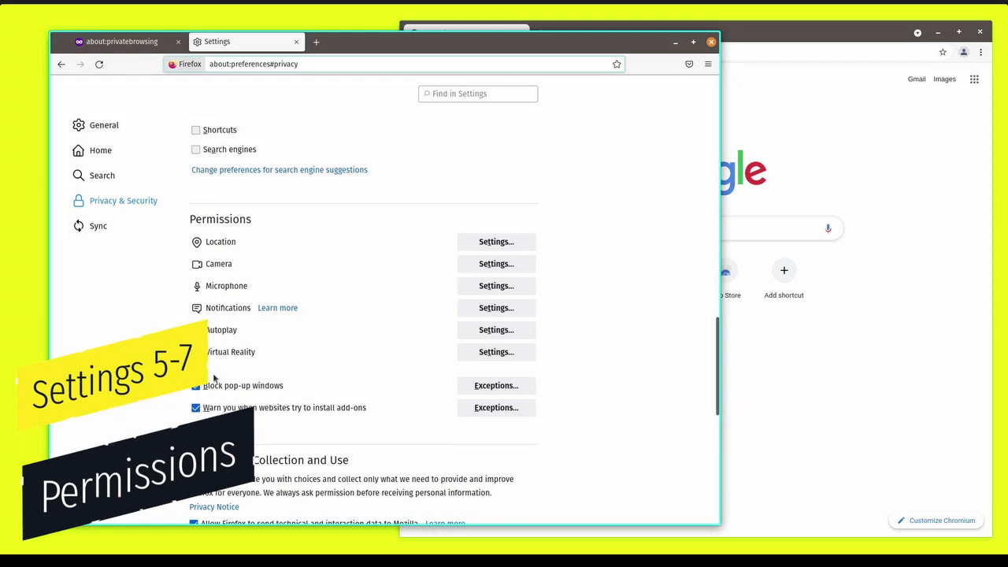
# Examine the location and camera permission settings, including the option to block new access requests
pyautogui.click(495, 243)
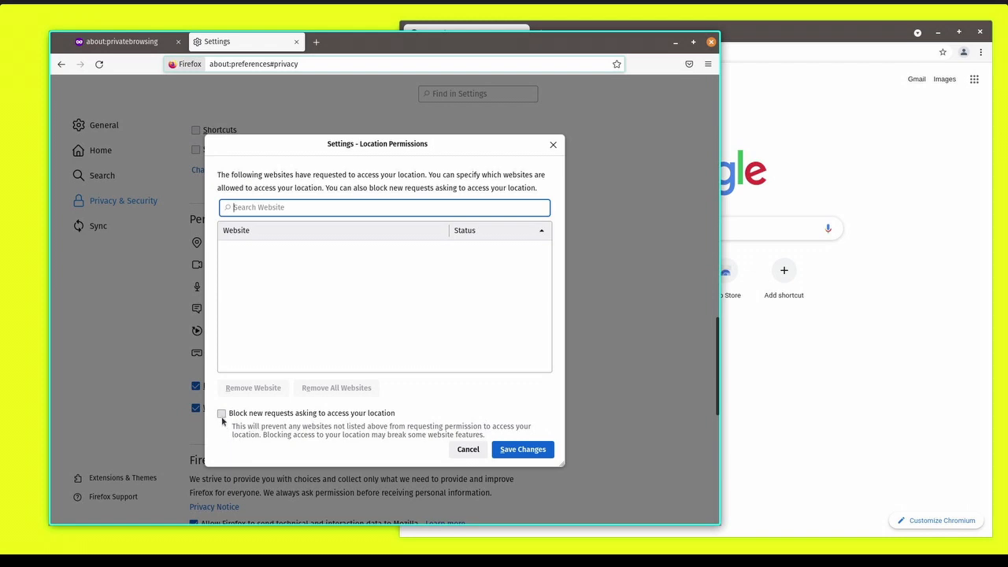
pyautogui.press('Escape')
pyautogui.click(468, 263)
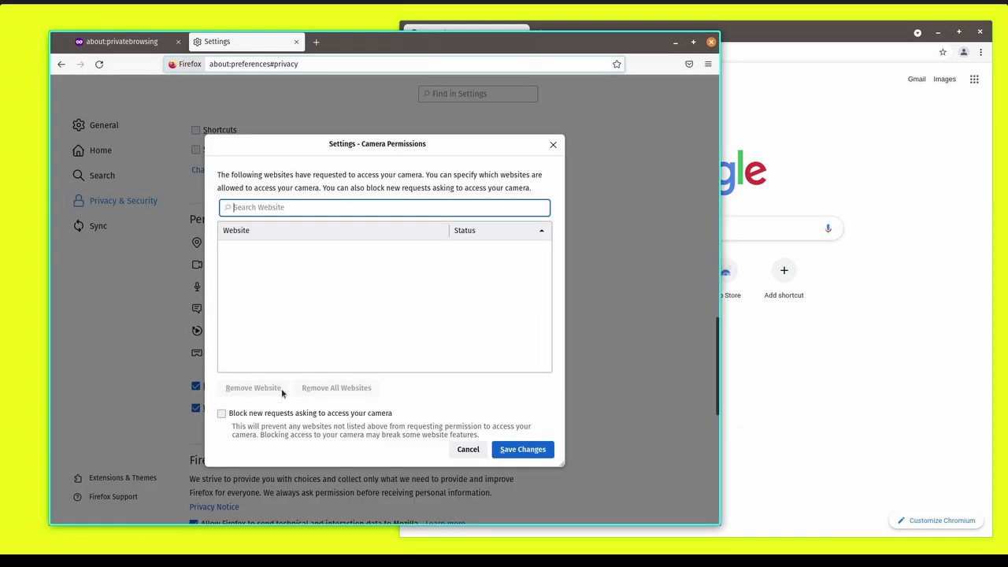
pyautogui.click(233, 416)
pyautogui.click(470, 451)
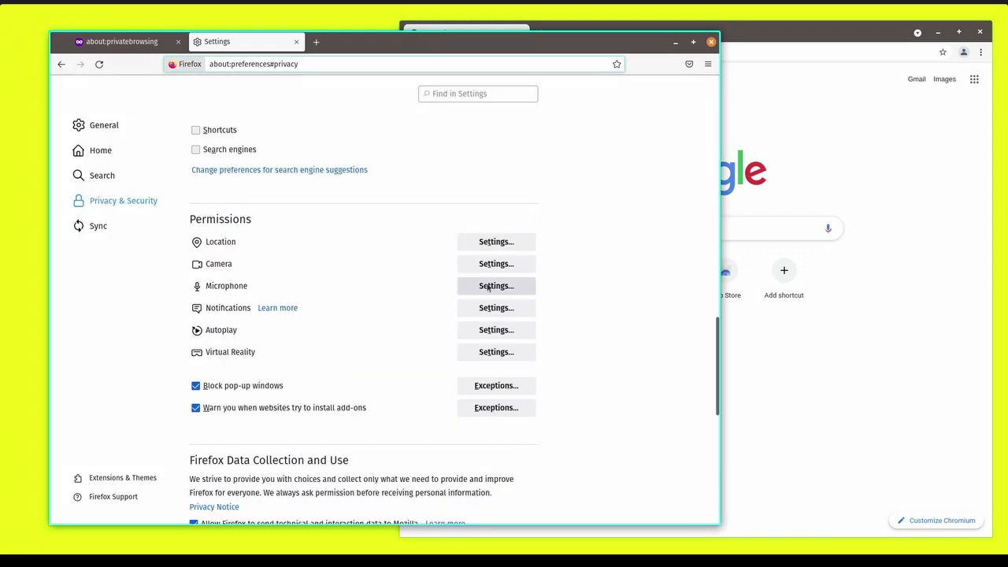
# Block new requests asking to access the microphone and save the permission change
pyautogui.click(487, 289)
pyautogui.click(252, 422)
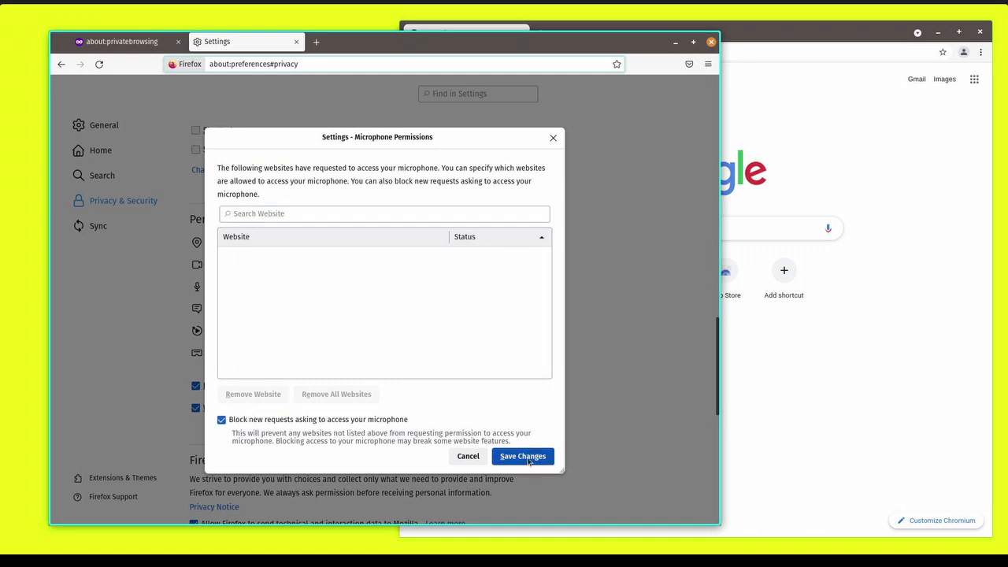
pyautogui.click(526, 457)
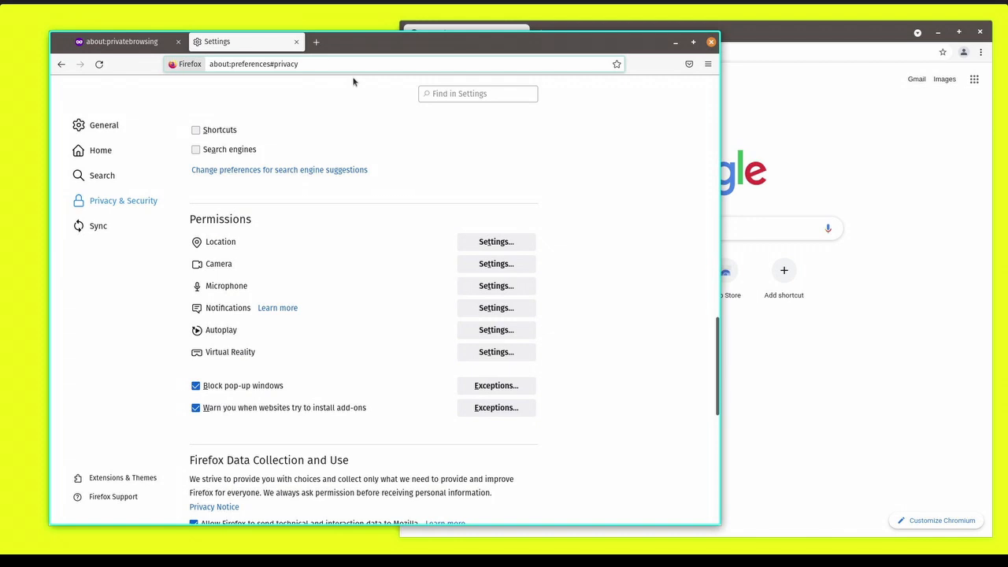
# Review the microphone permissions and the autoplay default for all websites without changing them
pyautogui.click(501, 290)
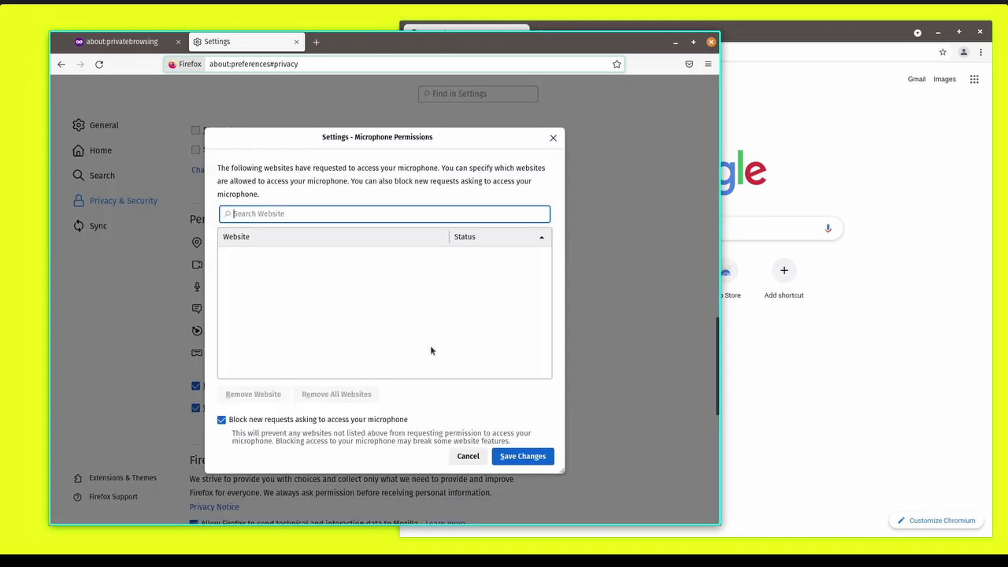
pyautogui.click(499, 333)
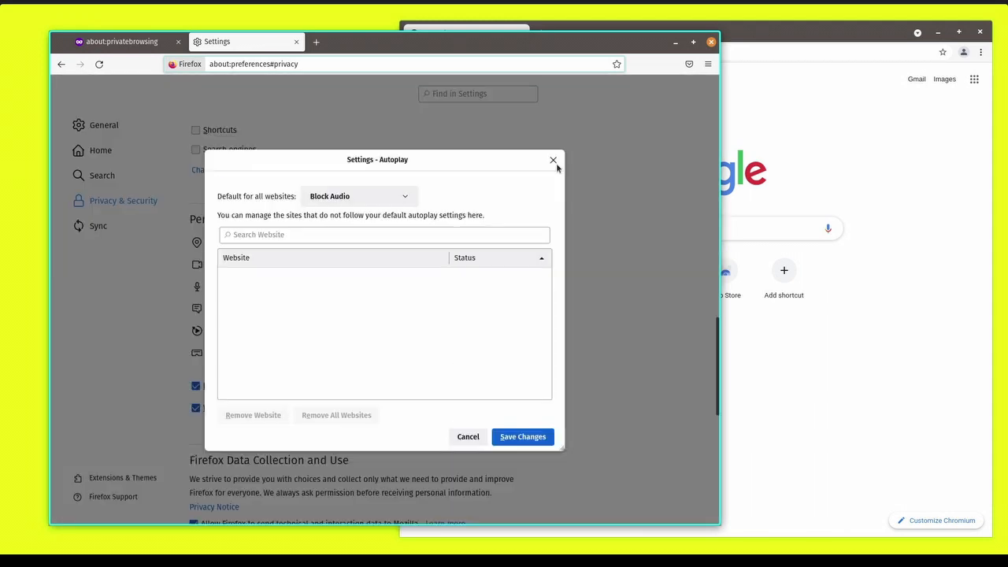
pyautogui.press('Escape')
# Stop Firefox from sending technical and interaction data to Mozilla and from installing and running studies
pyautogui.scroll(-5, 223, 246)
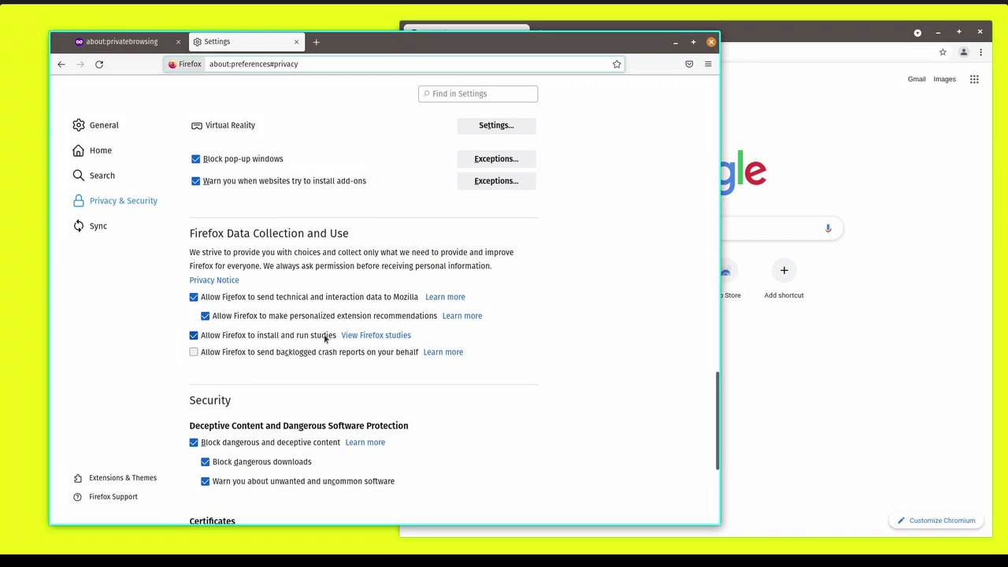
pyautogui.click(194, 298)
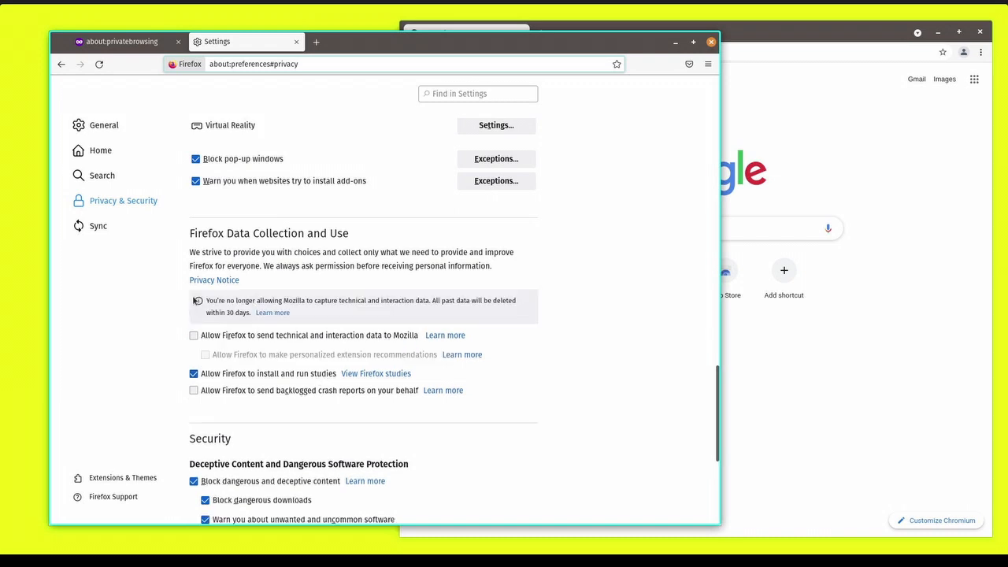
pyautogui.click(194, 375)
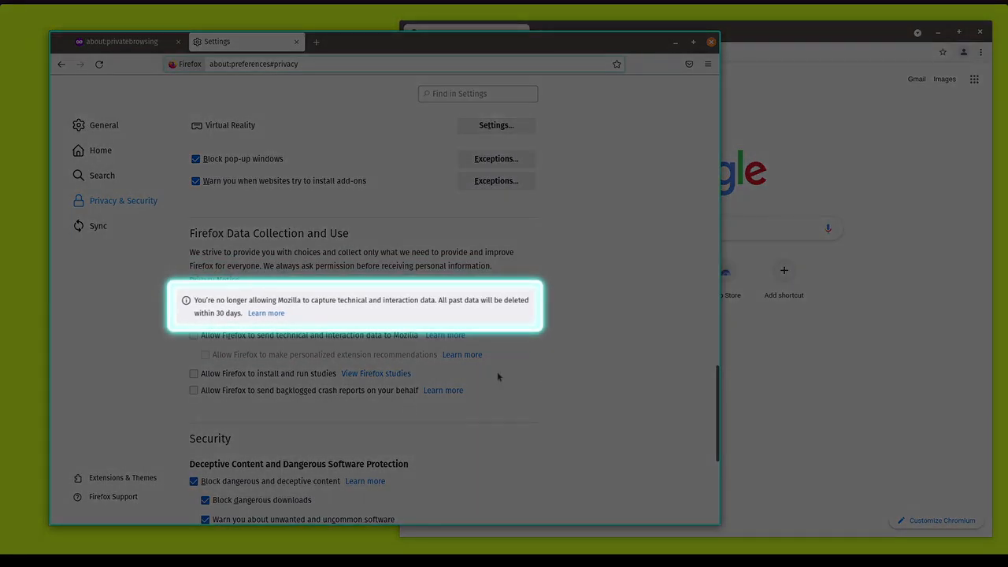
# Look over the Security settings, including the certificate and HTTPS-Only Mode options
pyautogui.scroll(-3, 536, 351)
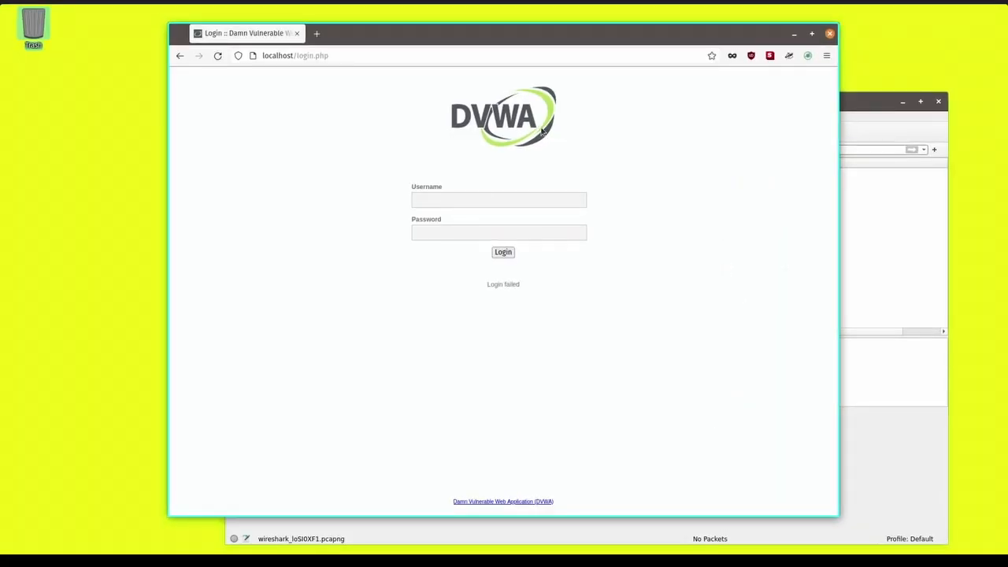
# Open the Damn Vulnerable Web Application project site from the login page, read its description, and close it again
pyautogui.click(506, 502)
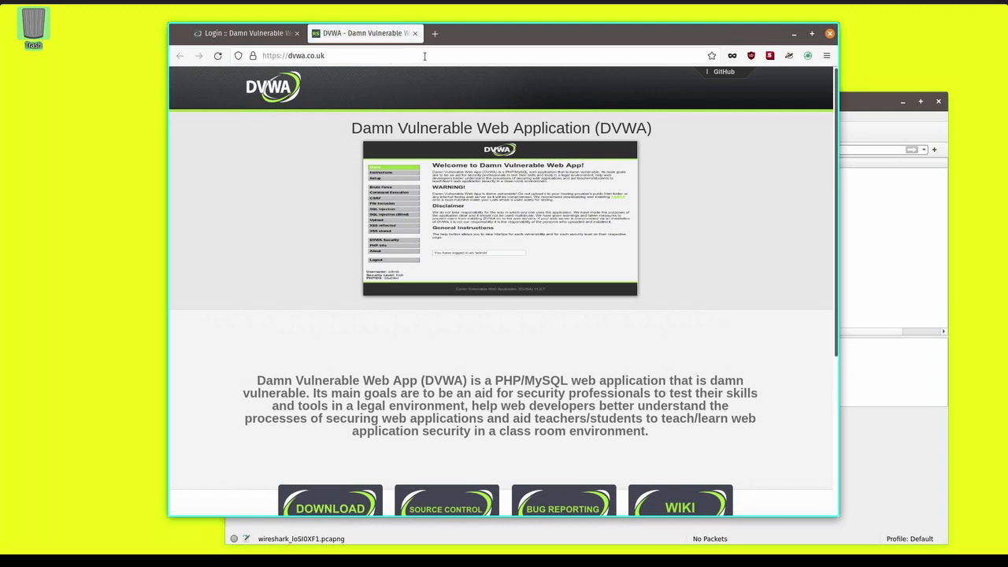
pyautogui.scroll(-3, 570, 315)
pyautogui.scroll(2, 516, 270)
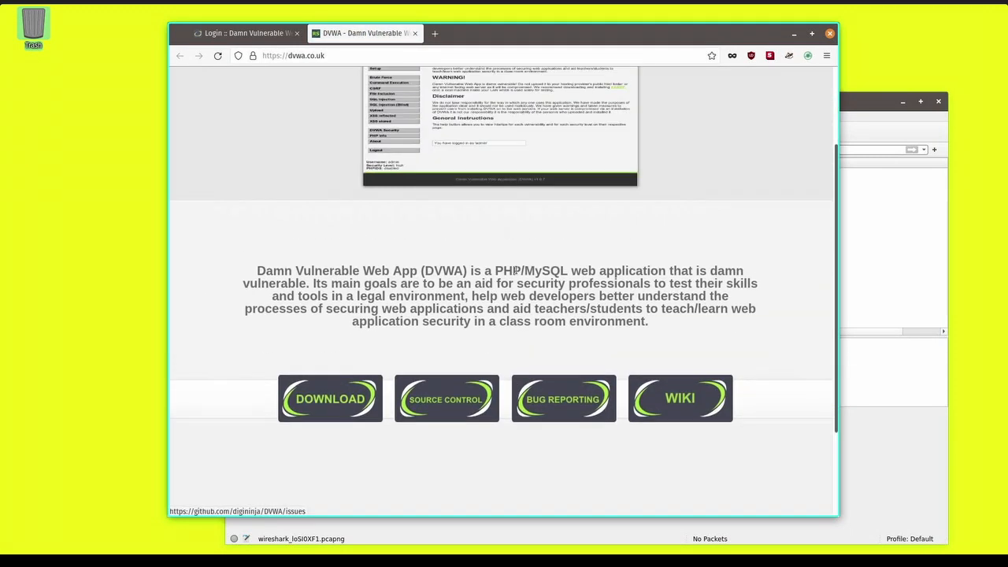
pyautogui.scroll(3, 515, 271)
pyautogui.scroll(-2, 517, 274)
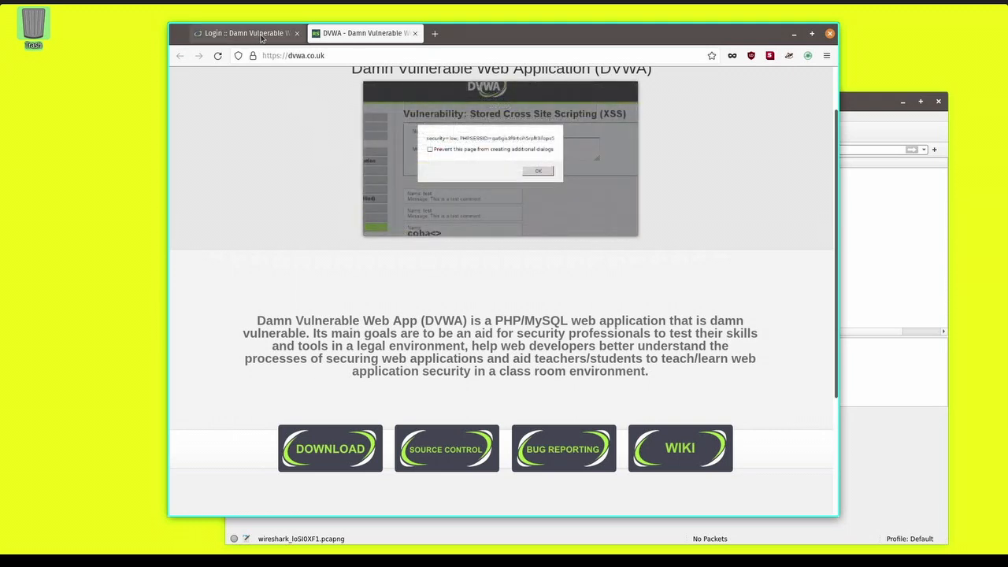
pyautogui.hotkey('ctrl', 'w')
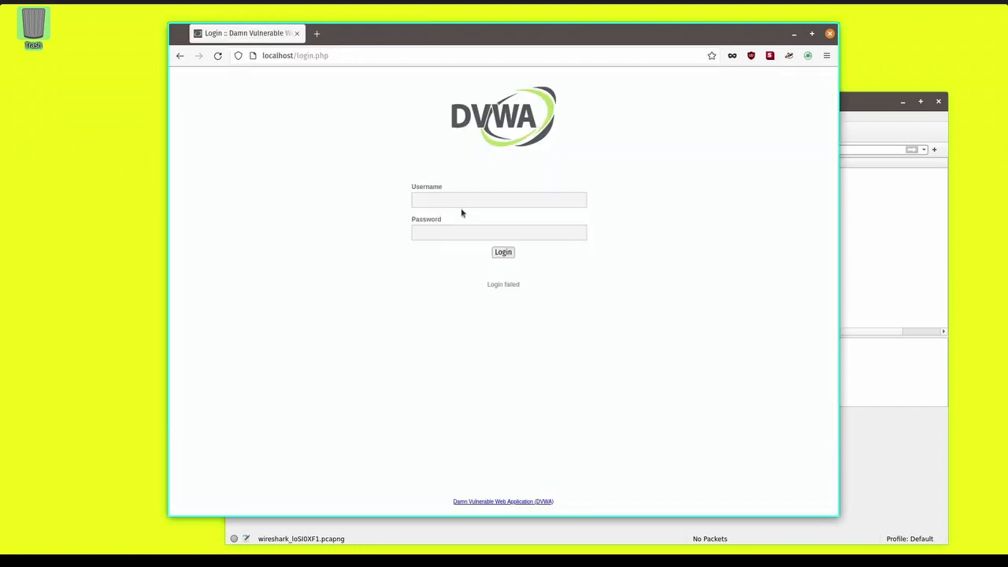
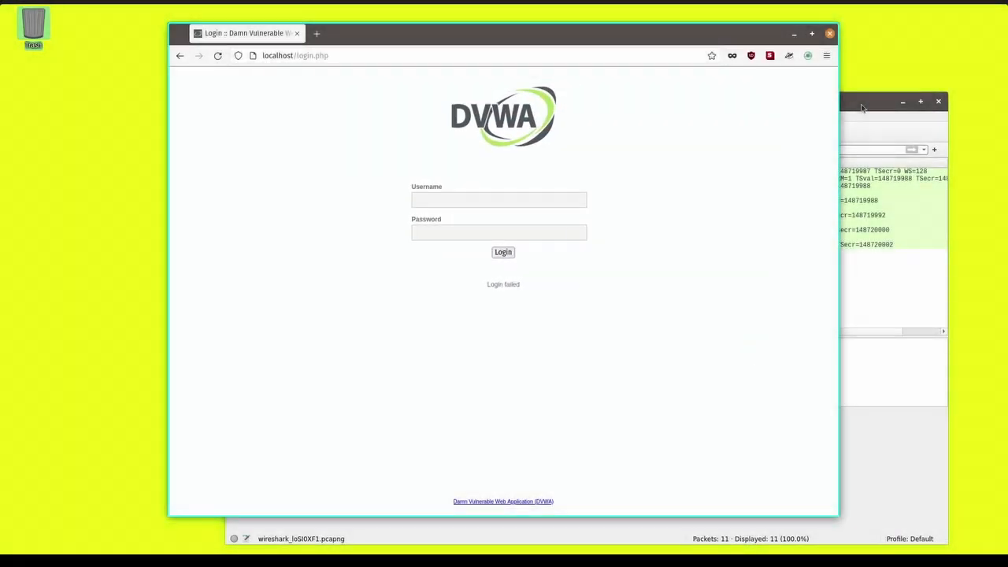
# Switch to the Wireshark loopback capture, follow the TCP stream of packet 12, and highlight the submitted username and password
pyautogui.click(862, 108)
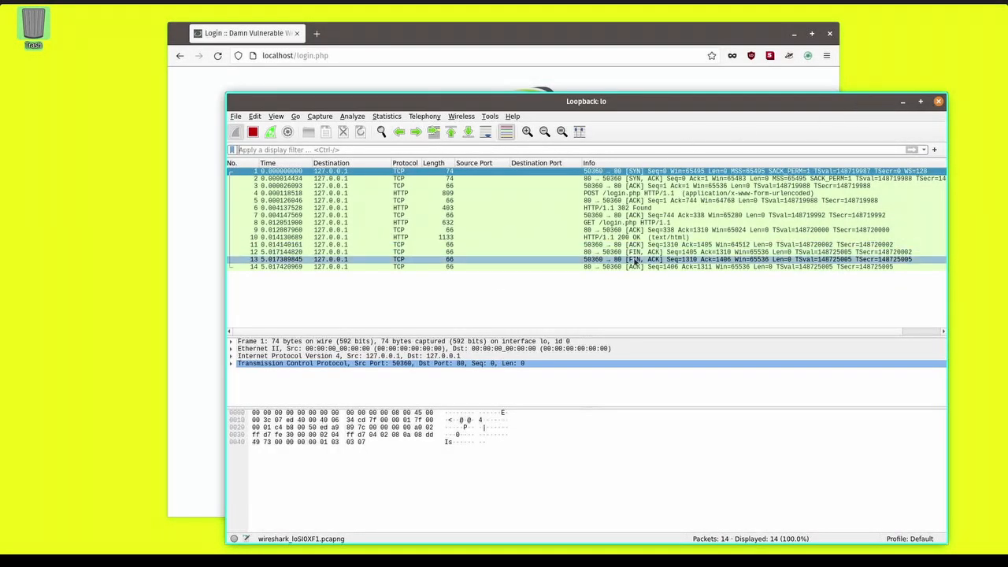
pyautogui.click(630, 254)
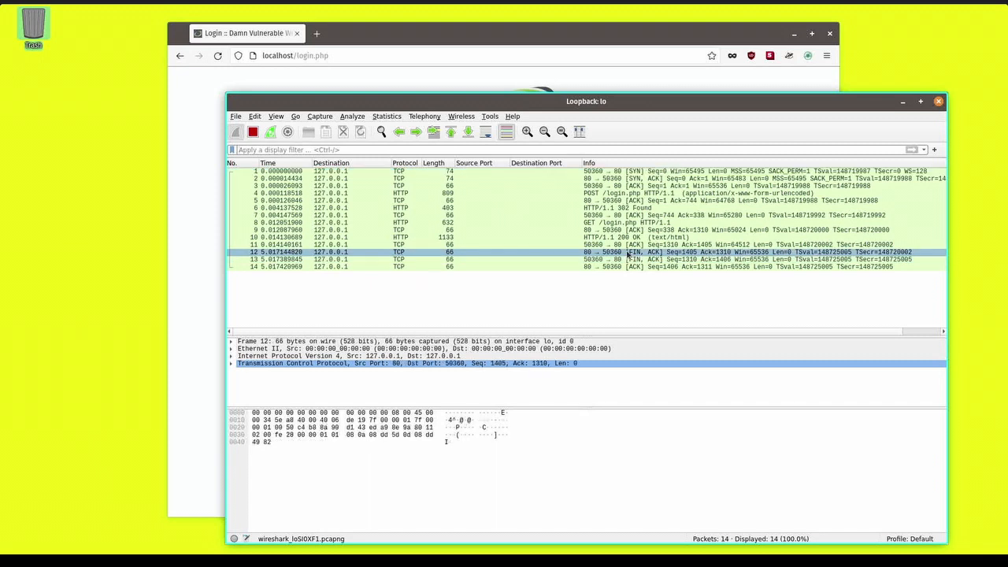
pyautogui.rightClick(624, 253)
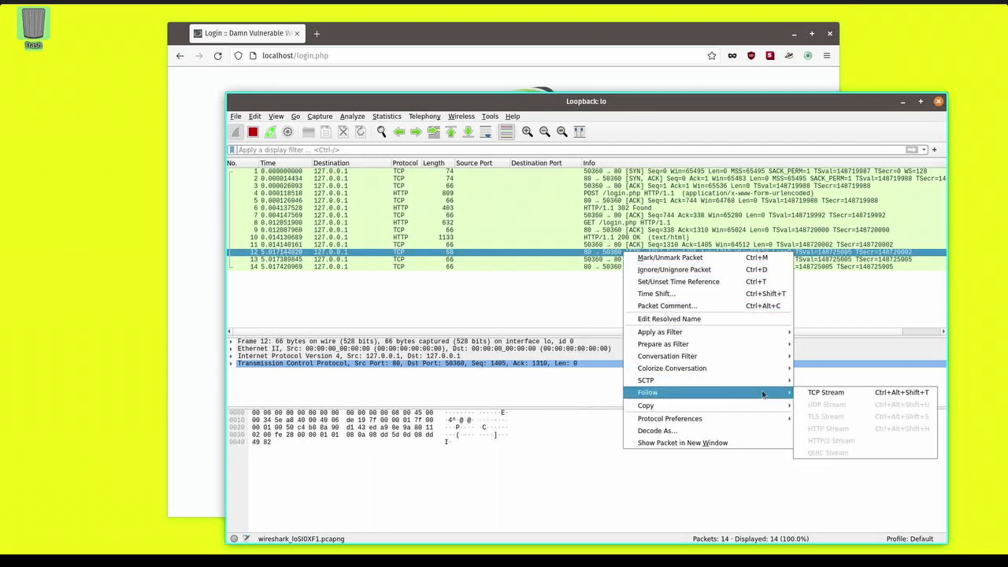
pyautogui.click(819, 393)
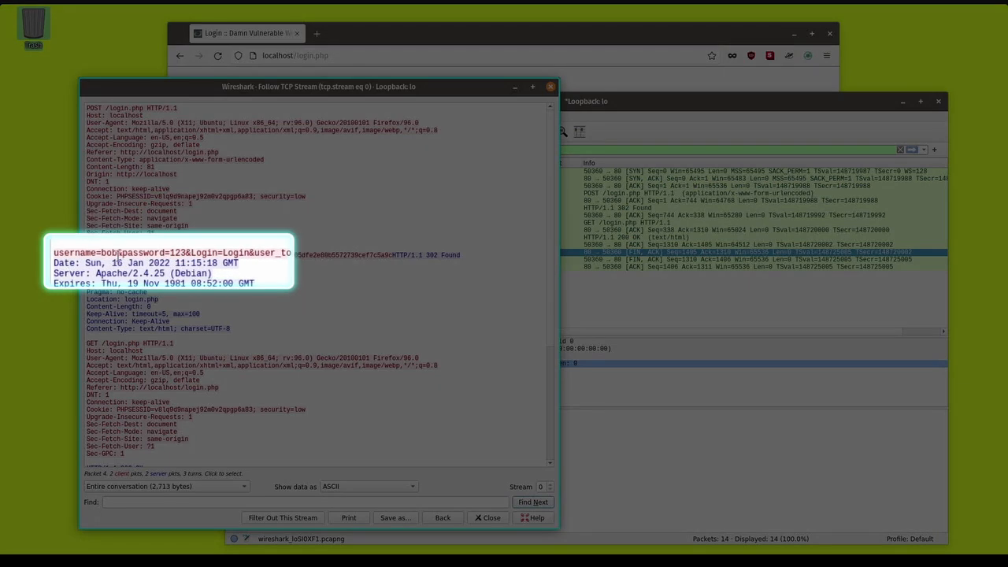
pyautogui.moveTo(118, 254); pyautogui.dragTo(53, 253)
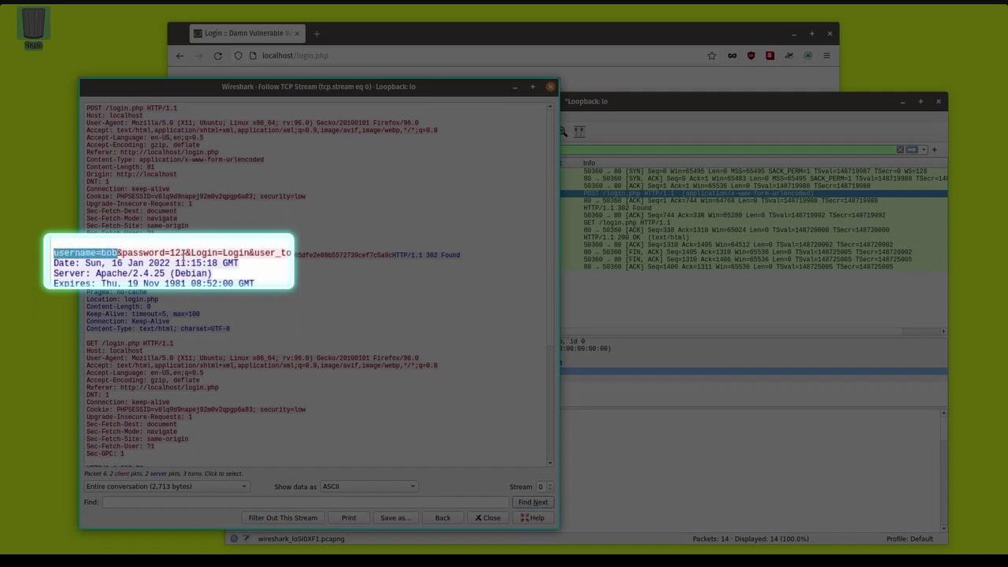
pyautogui.moveTo(185, 253); pyautogui.dragTo(124, 253)
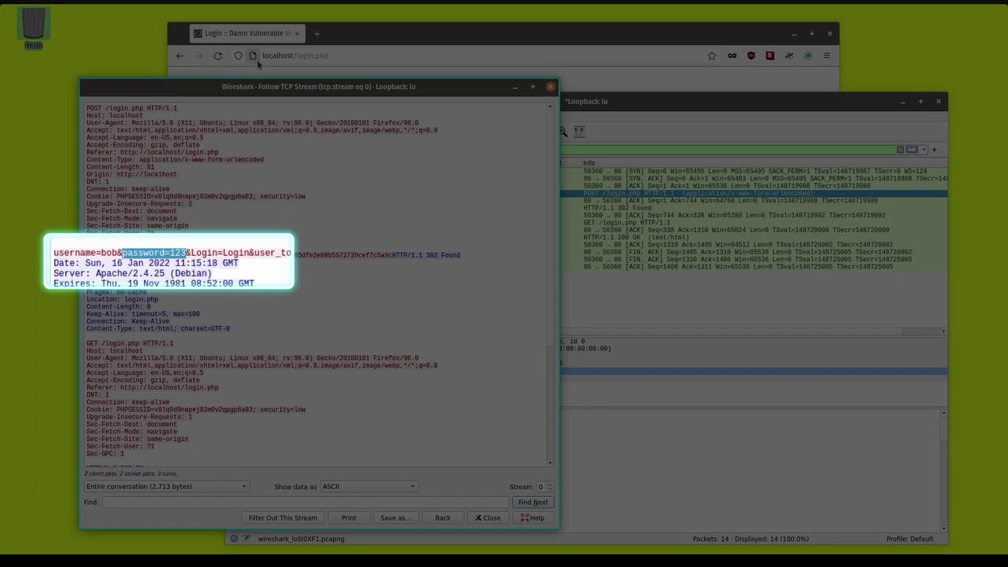
# Switch to Firefox and open the DVWA project site in a new tab to compare its HTTPS address with the local login page
pyautogui.click(499, 33)
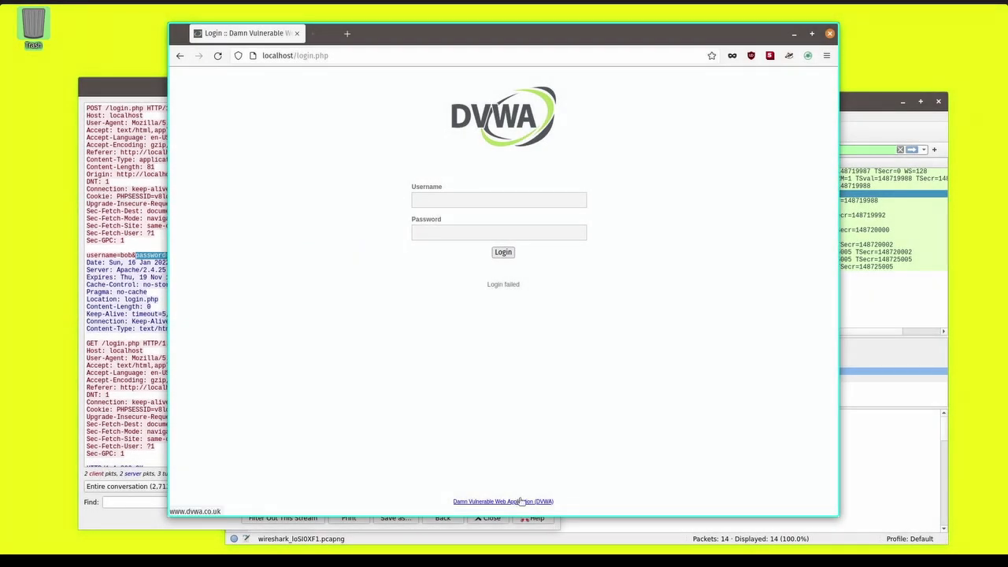
pyautogui.middleClick(520, 500)
pyautogui.click(352, 36)
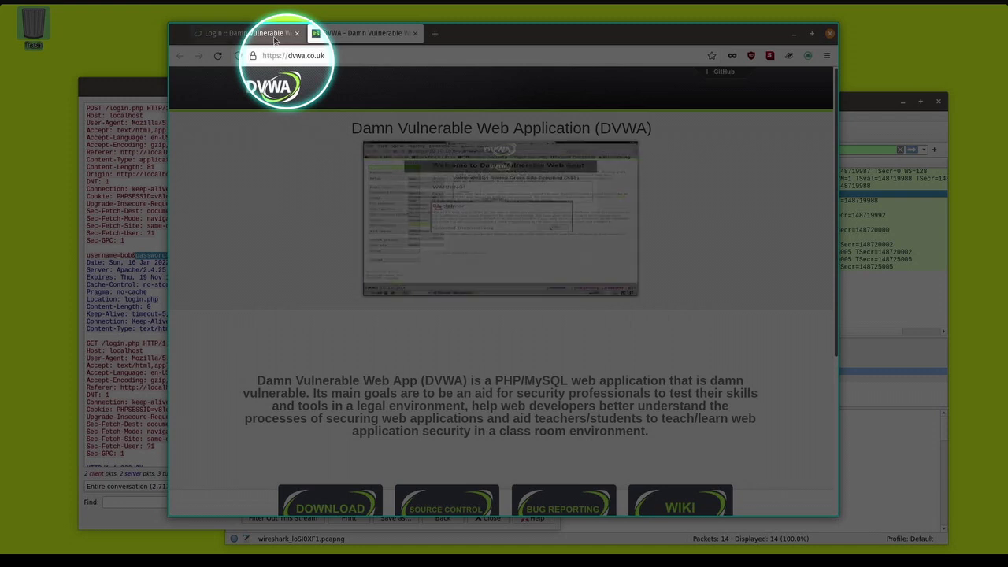
pyautogui.click(266, 35)
pyautogui.click(154, 95)
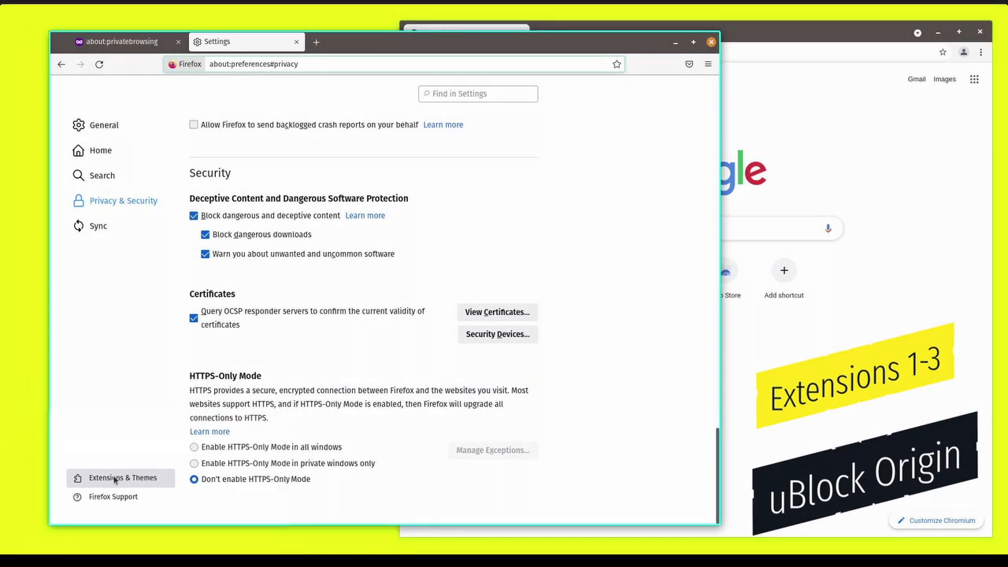
# Open Firefox's extension manager and search the add-ons site for "ublock origin"
pyautogui.click(112, 478)
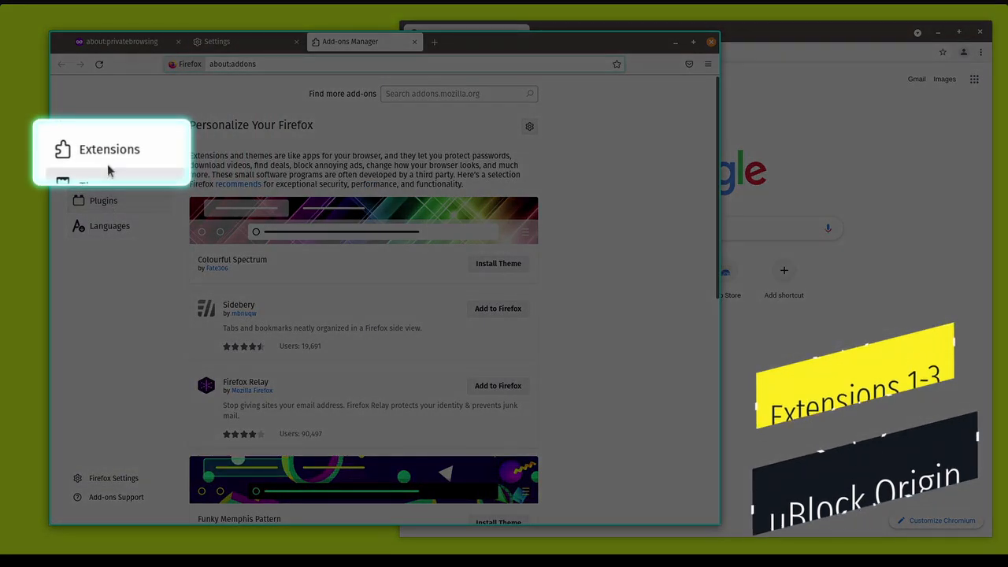
pyautogui.click(109, 152)
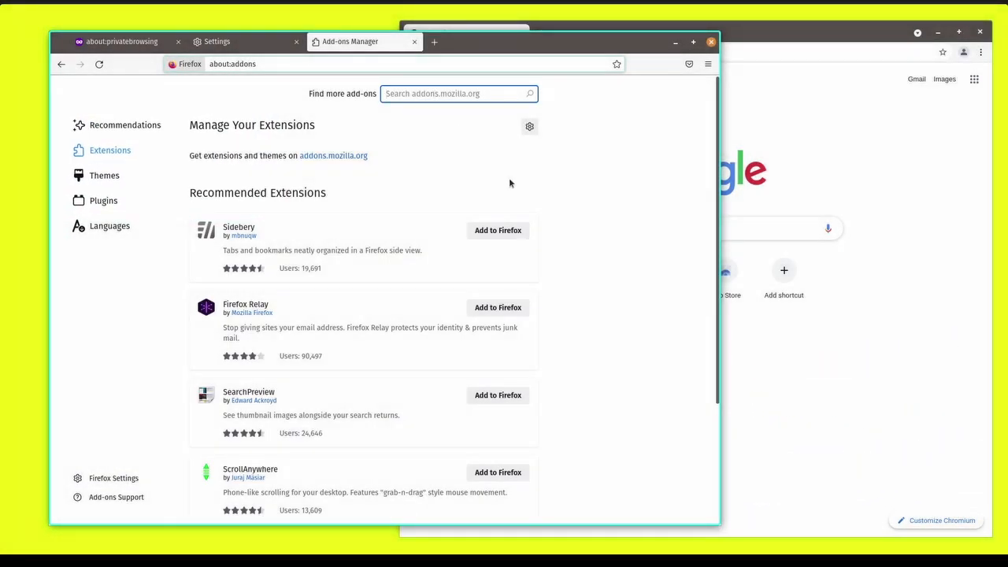
pyautogui.write('ublock origin')
pyautogui.press('Return')
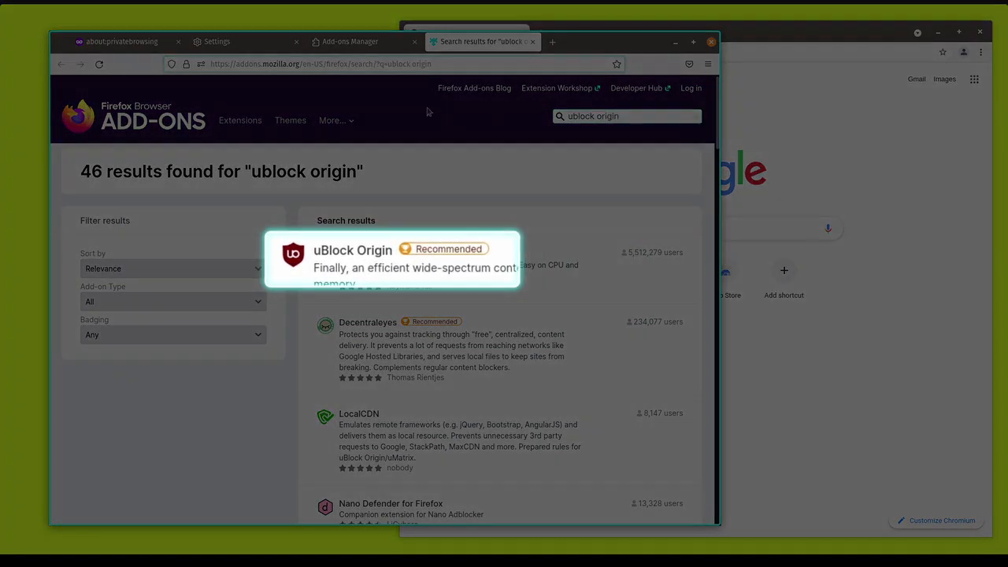
# Install uBlock Origin with permission to run in private windows and open its dashboard
pyautogui.click(352, 250)
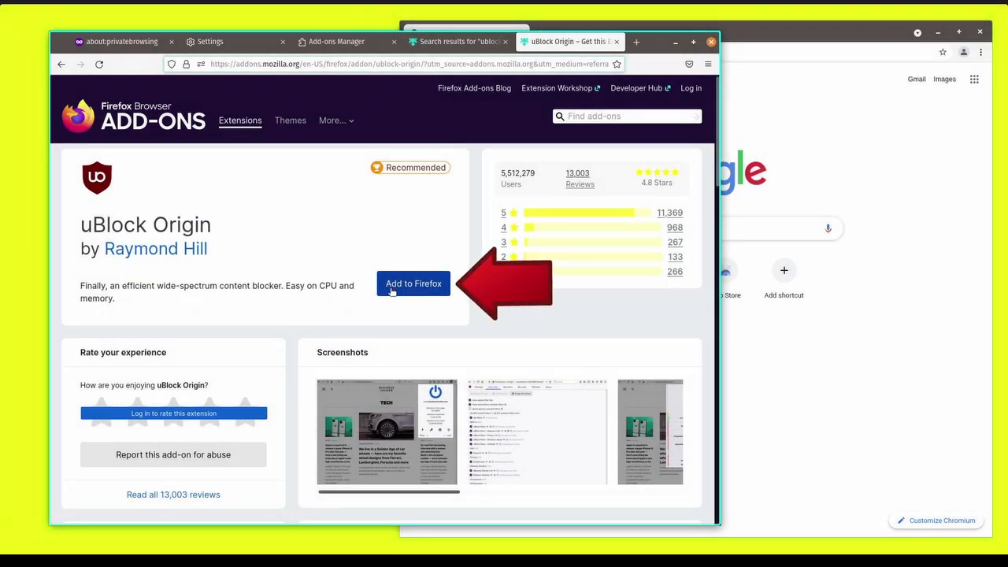
pyautogui.click(410, 286)
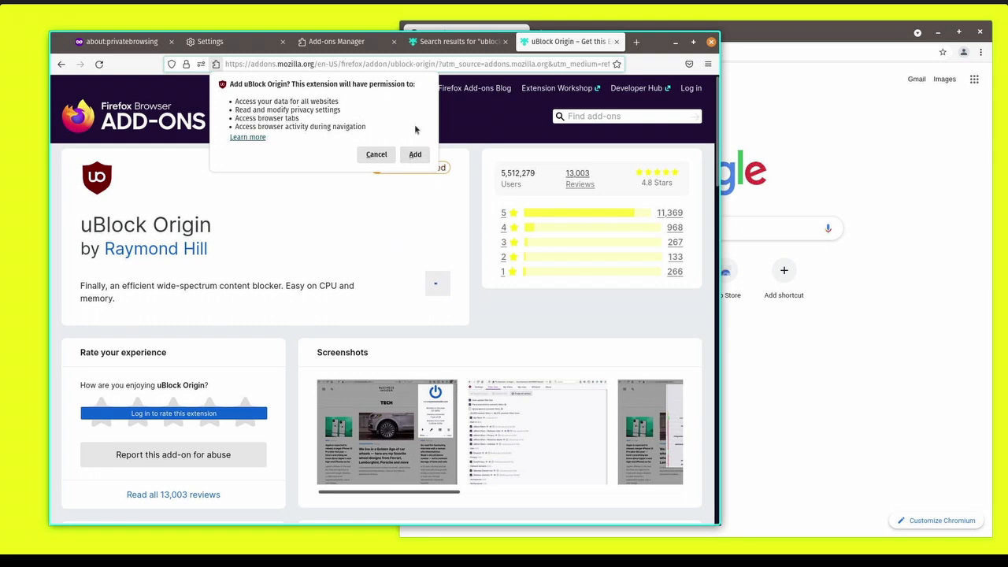
pyautogui.click(415, 155)
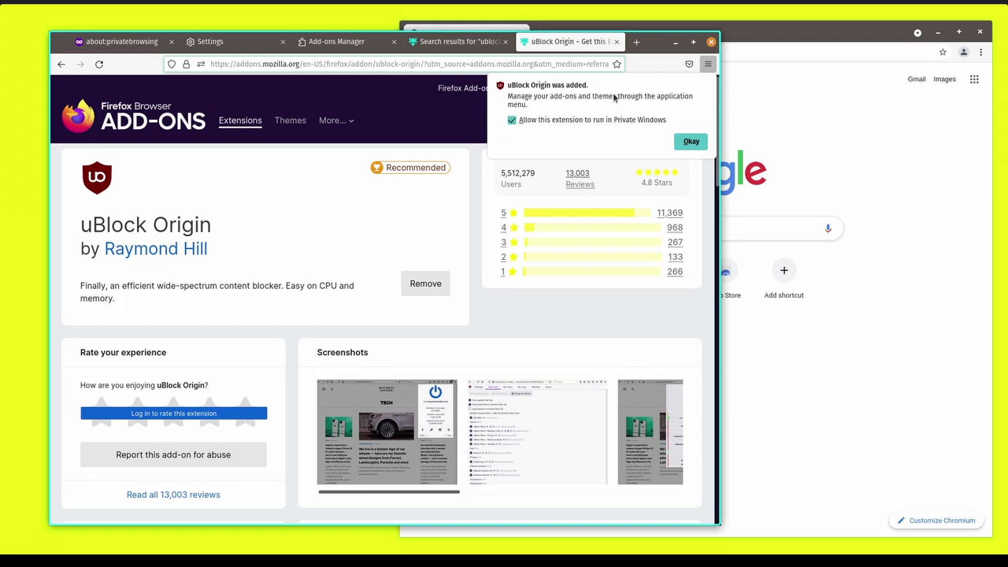
pyautogui.click(686, 147)
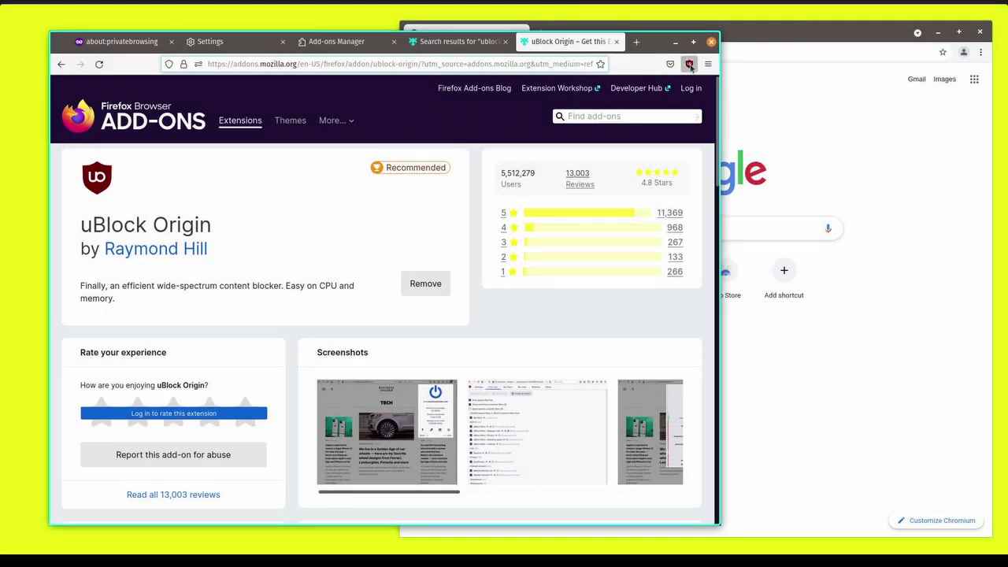
pyautogui.click(690, 65)
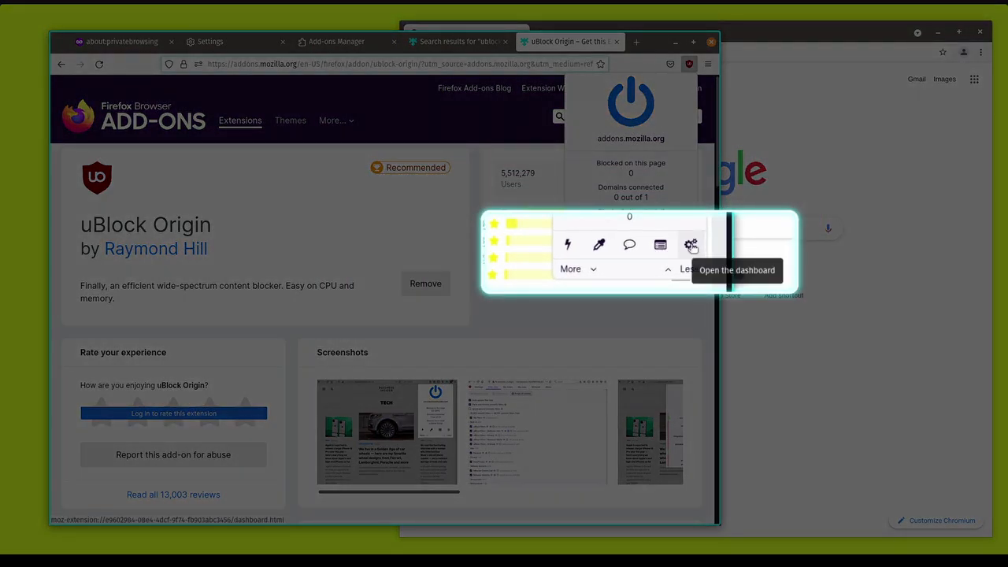
pyautogui.click(691, 245)
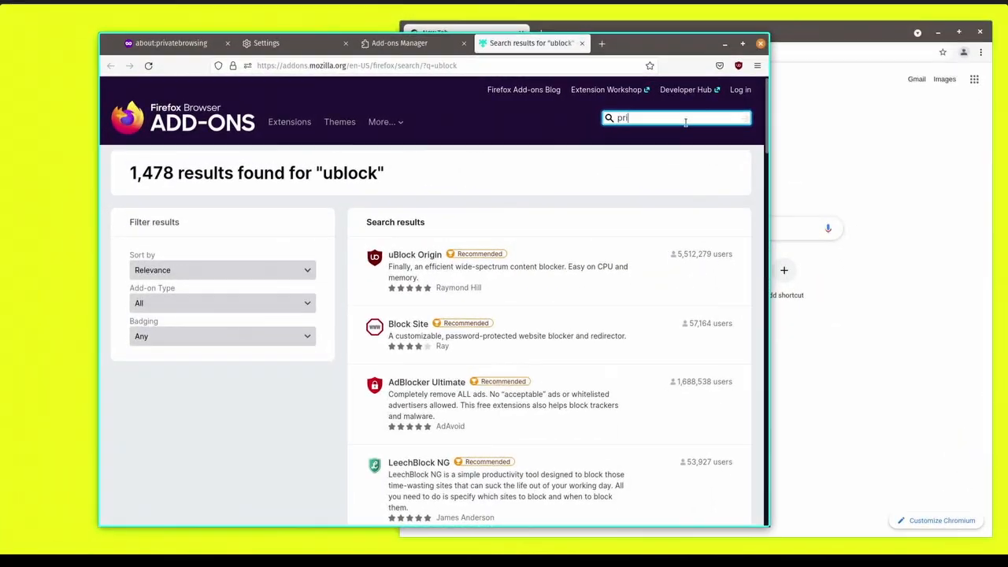
# Find Privacy Badger by searching add-ons for "privacy" and install it with permission to run in private windows
pyautogui.write('vacy')
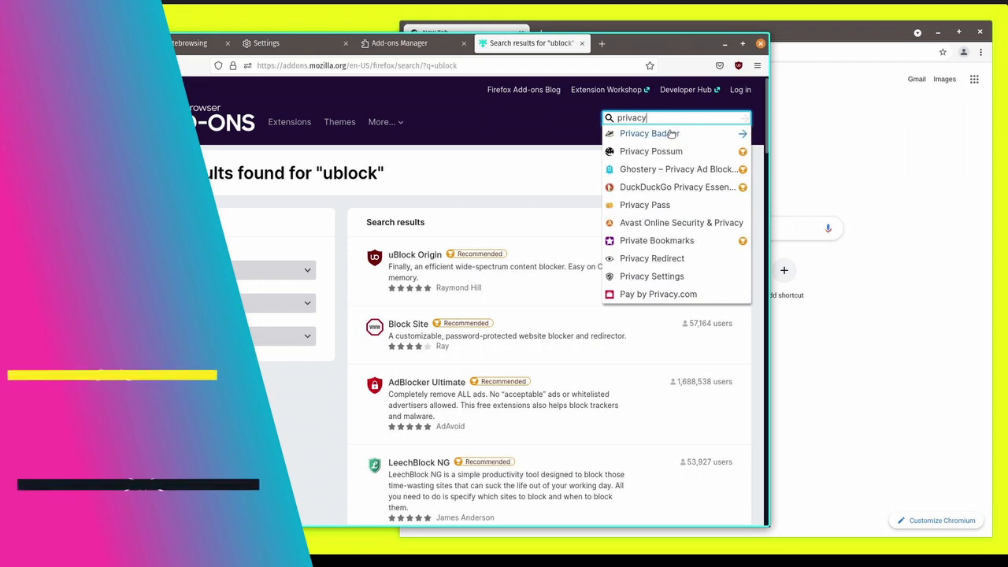
pyautogui.click(667, 135)
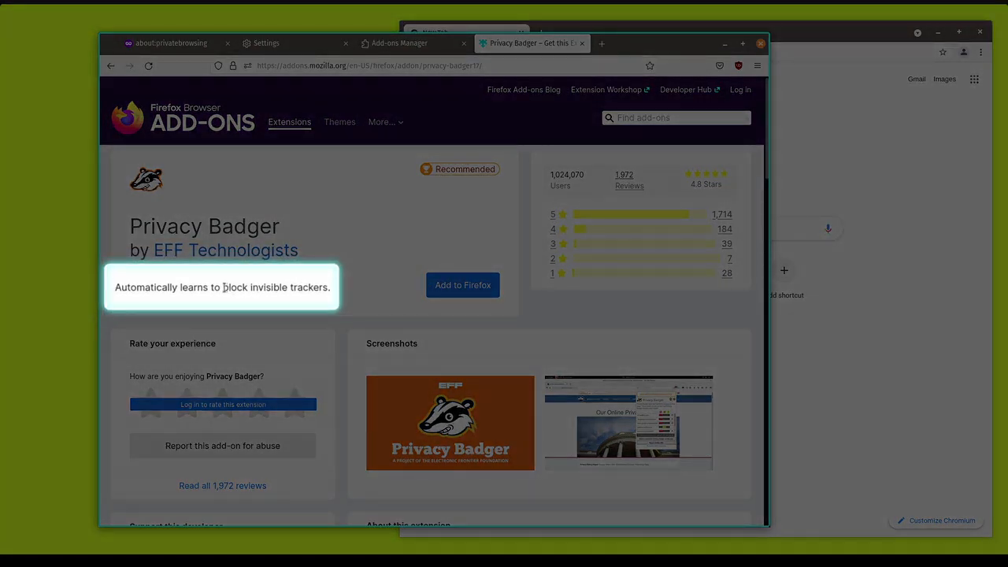
pyautogui.moveTo(223, 287); pyautogui.dragTo(314, 287)
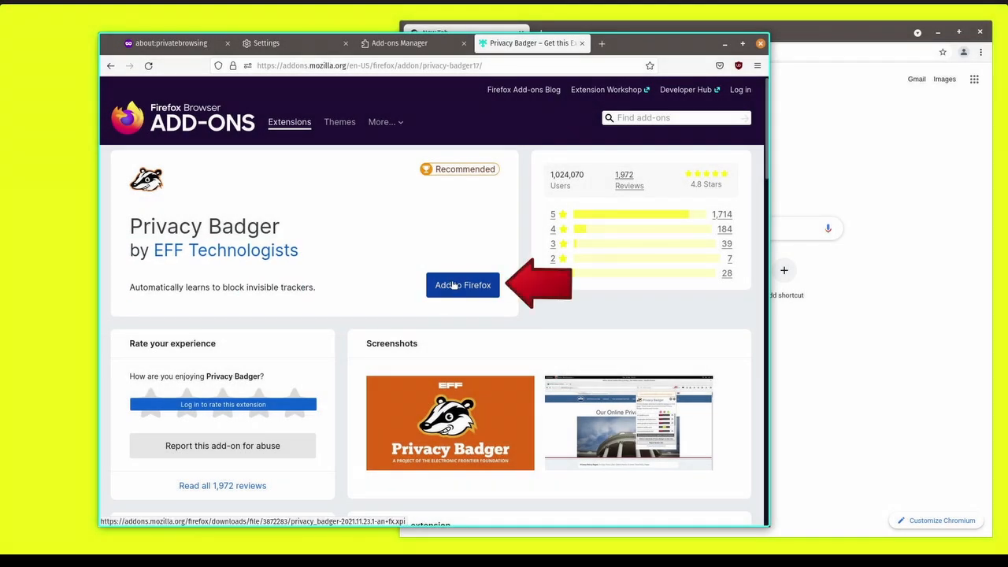
pyautogui.click(463, 285)
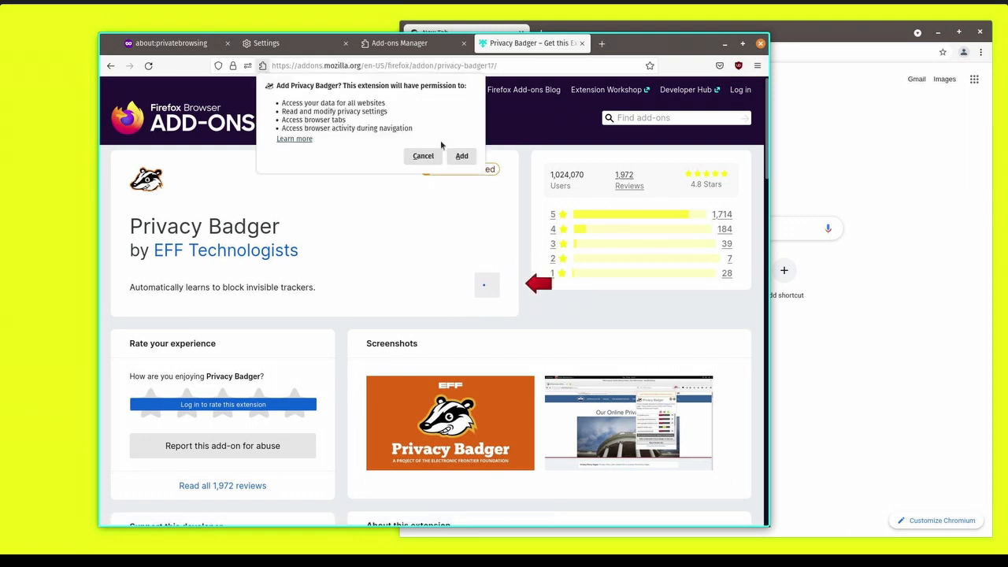
pyautogui.click(461, 156)
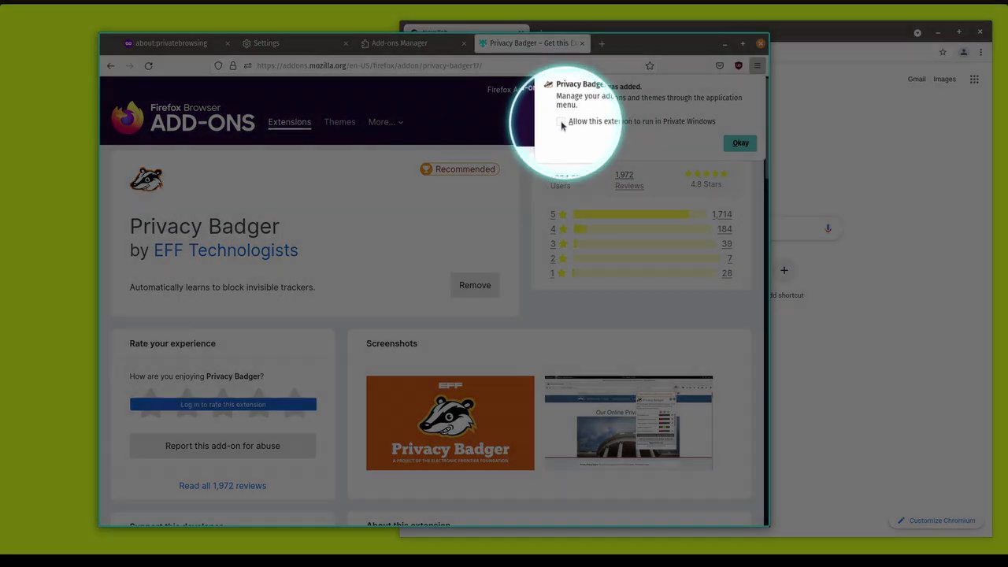
pyautogui.click(561, 121)
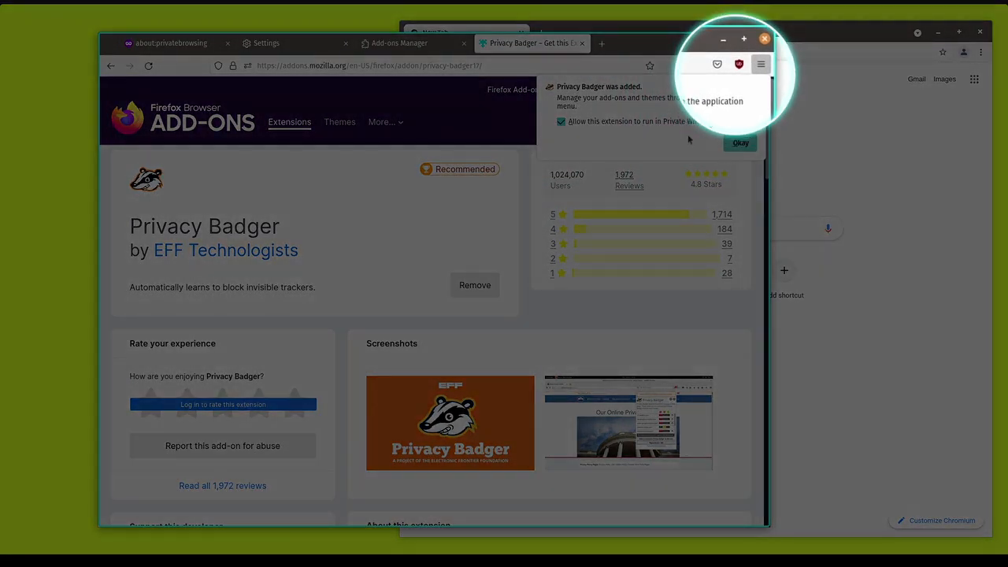
pyautogui.click(732, 143)
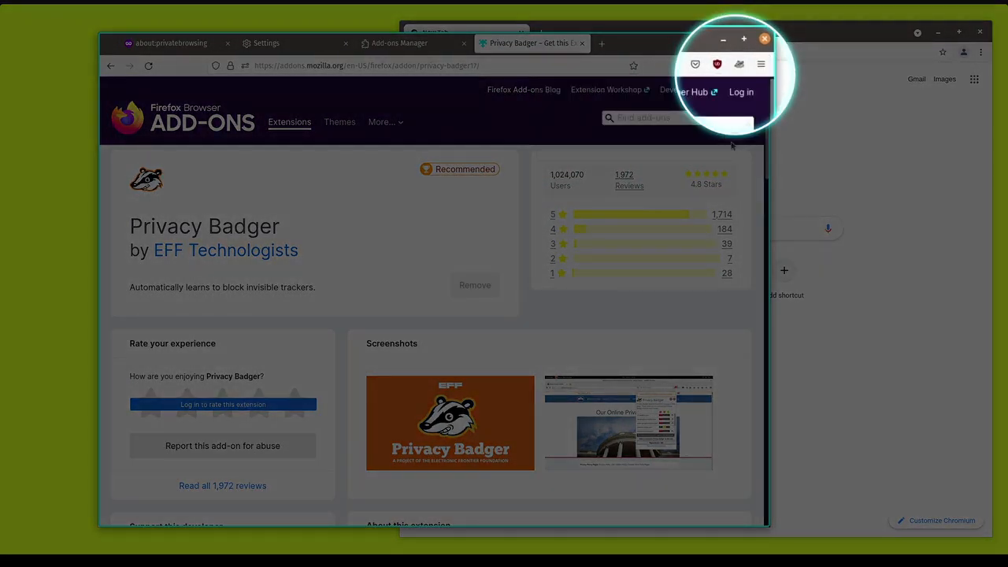
# View Privacy Badger's tracker summary for the current page, dismissing its welcome notice, and close it
pyautogui.click(739, 66)
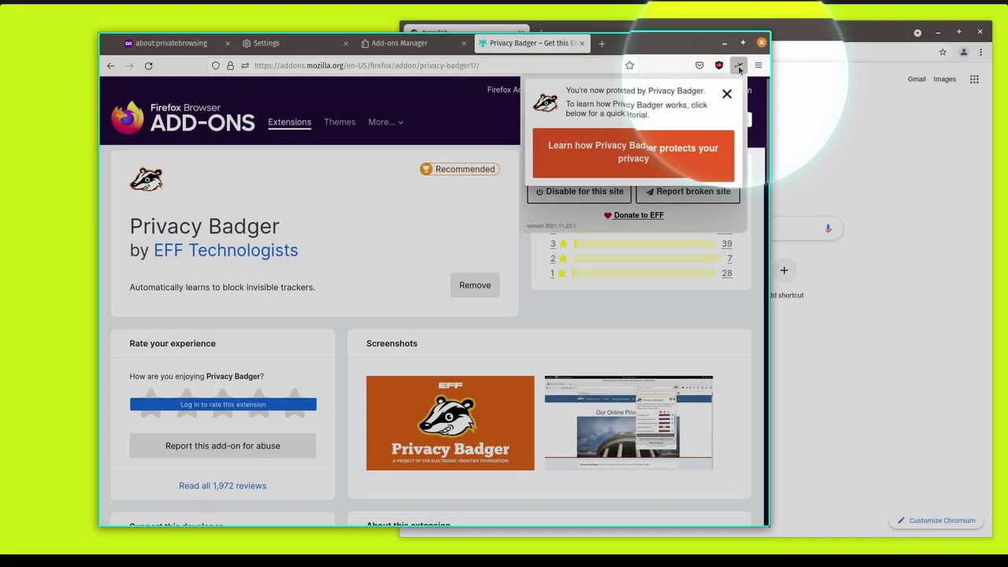
pyautogui.click(727, 92)
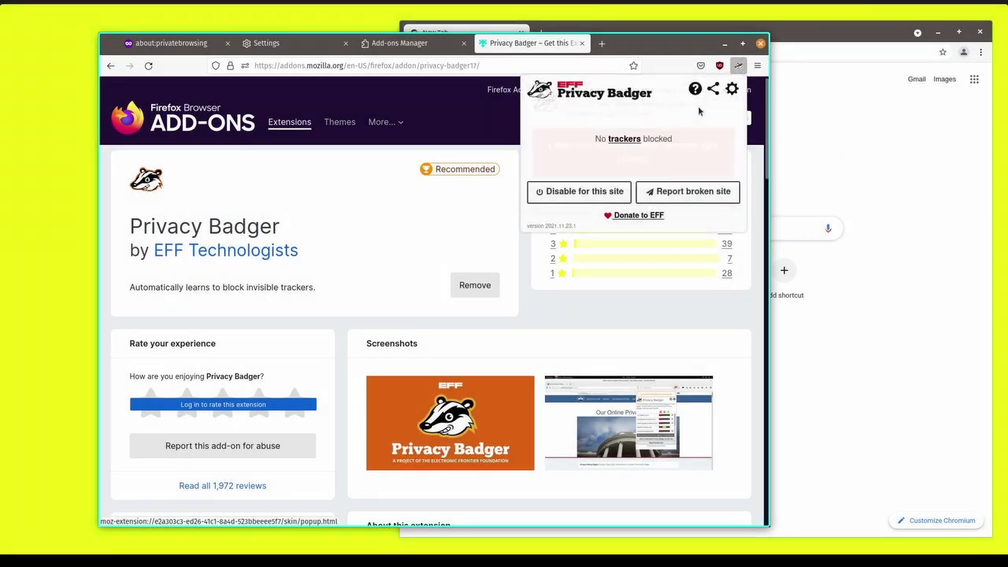
pyautogui.click(668, 61)
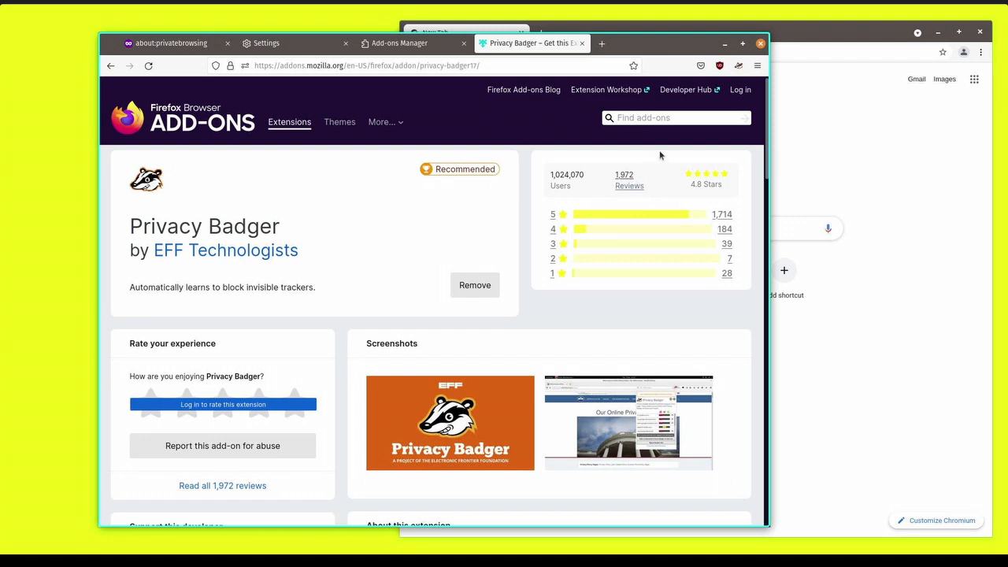
# Search the add-ons site for "https" and open the HTTPS Everywhere extension page
pyautogui.click(654, 118)
pyautogui.write('h')
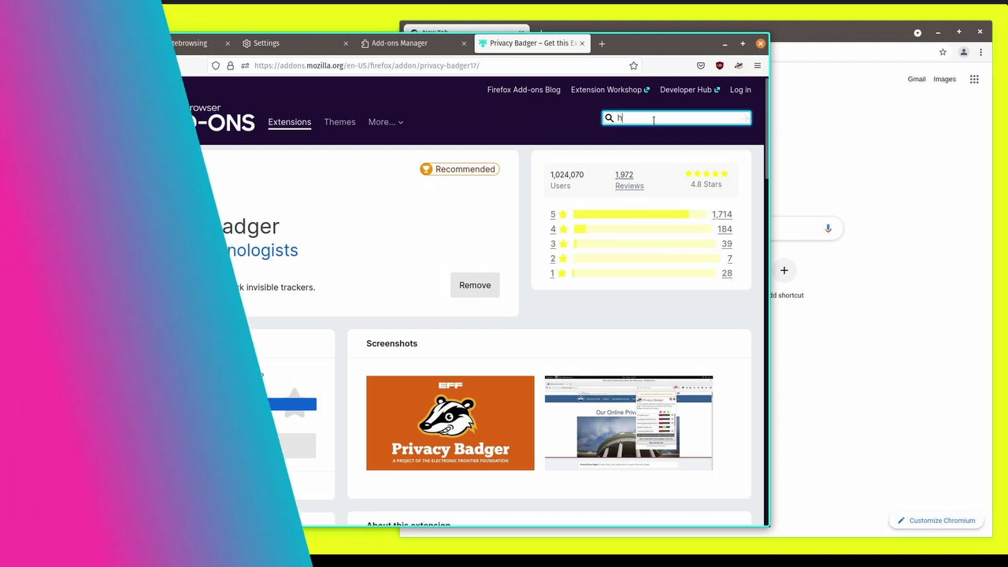
pyautogui.write('ttps')
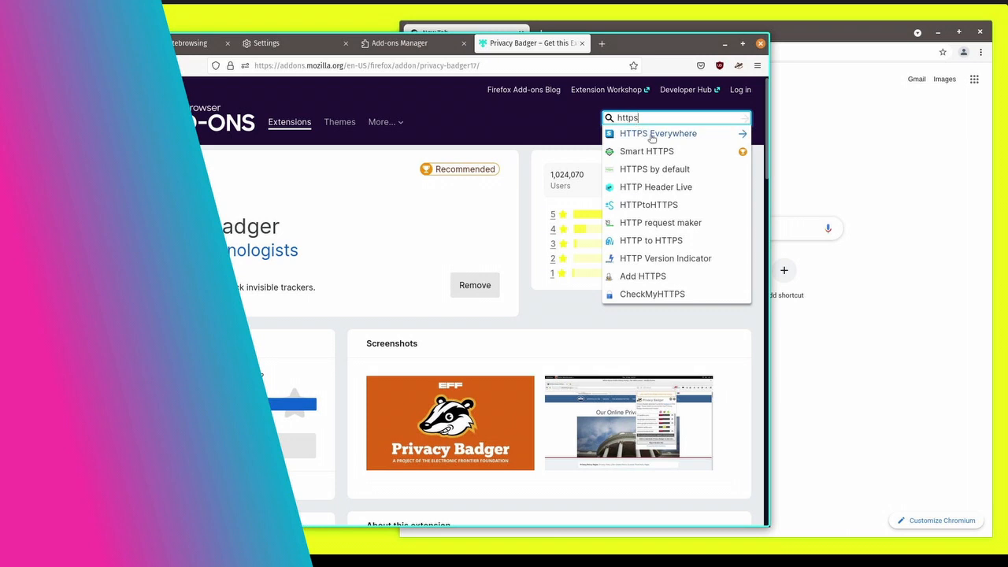
pyautogui.click(659, 135)
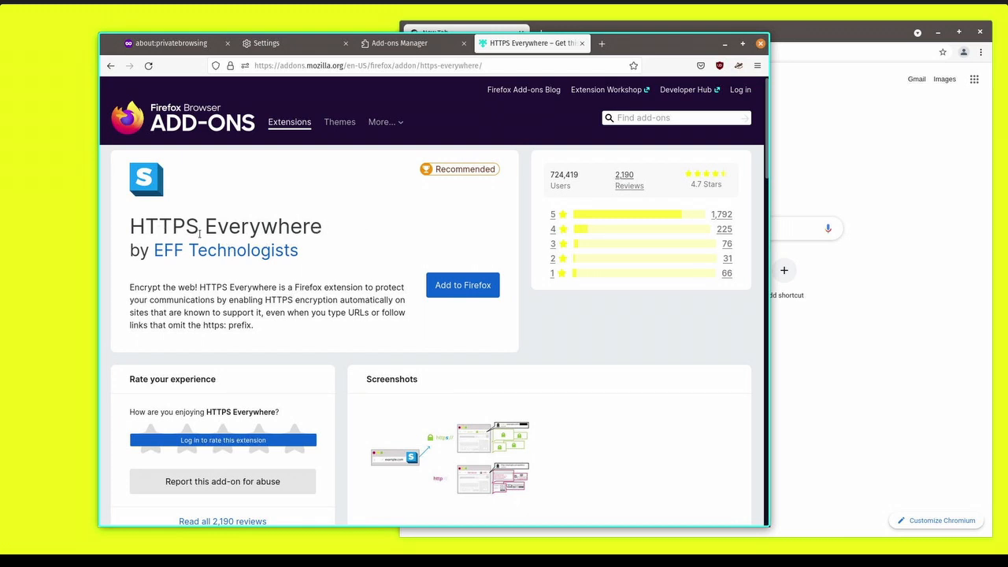
# Switch to the DVWA login page on localhost and submit the form with a test username and the account password
pyautogui.write('bob')
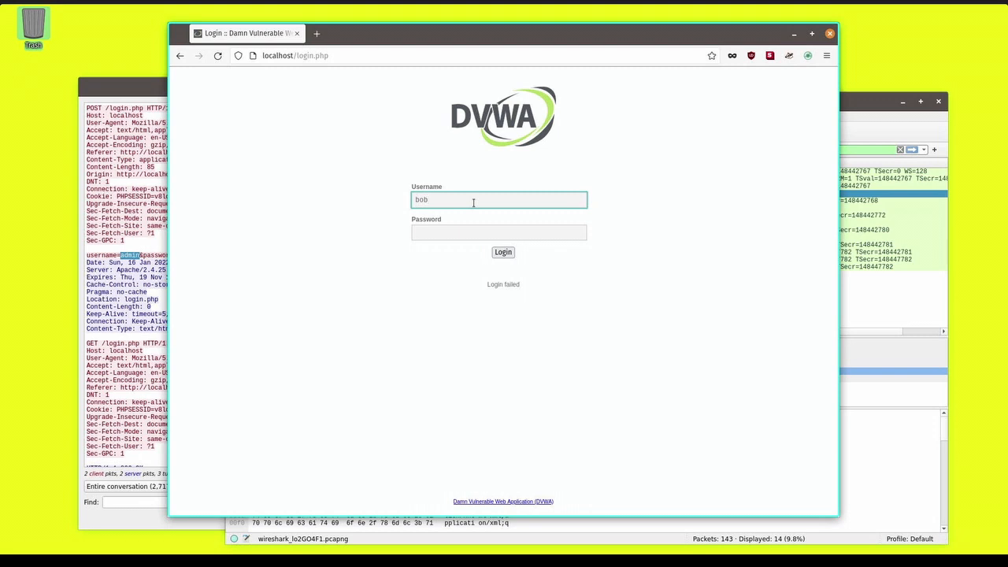
pyautogui.click(472, 228)
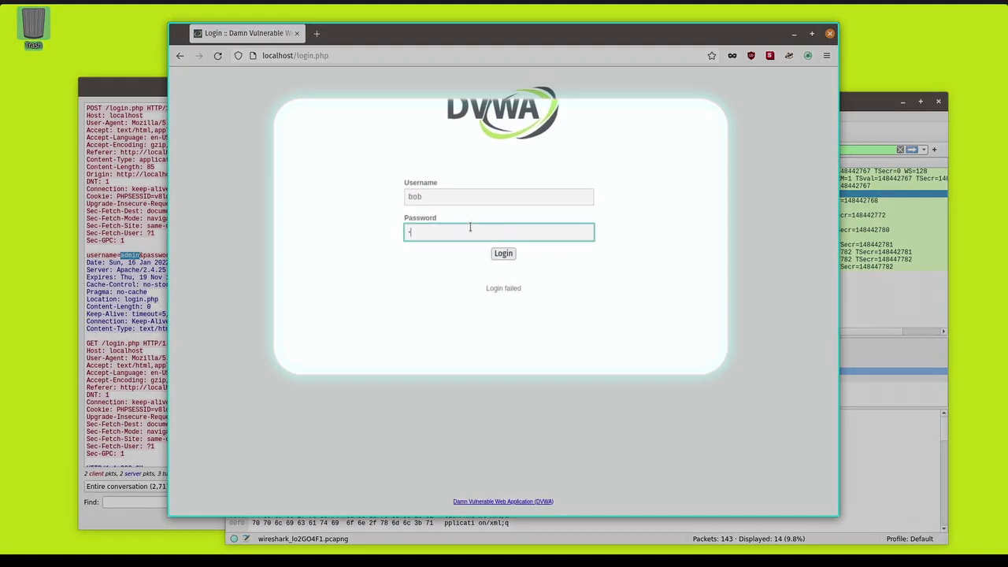
pyautogui.write('p')
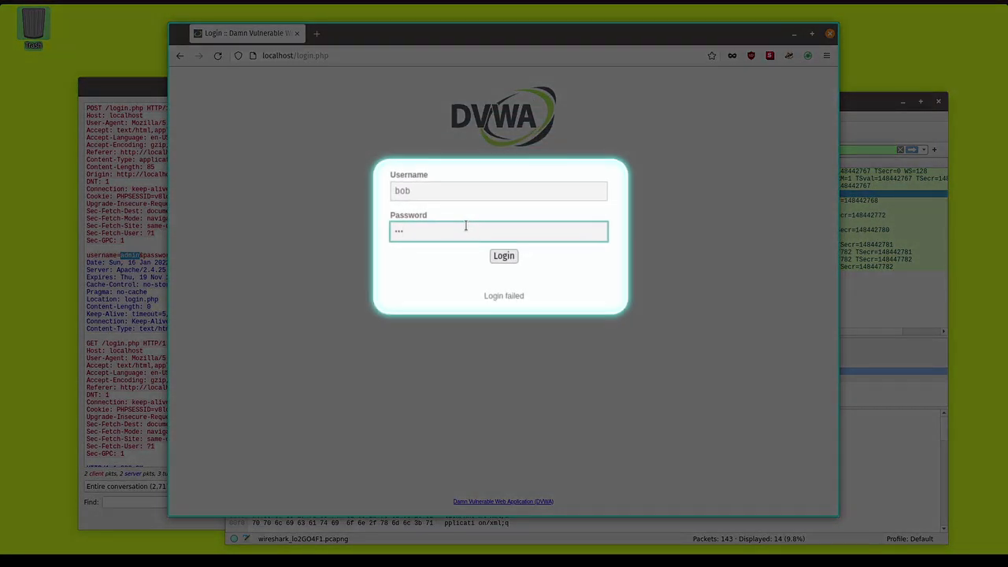
pyautogui.click(504, 255)
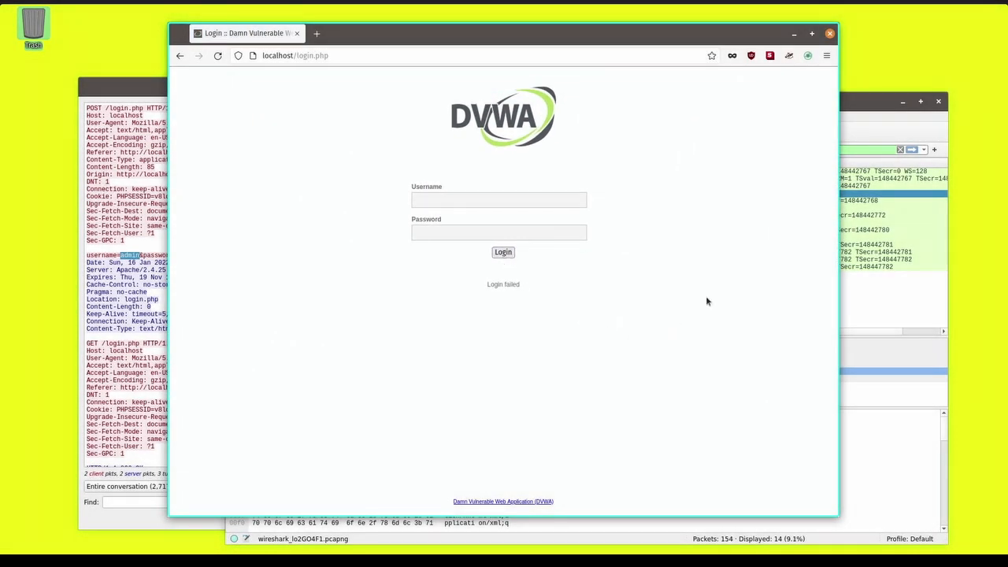
# Switch to Wireshark, follow the TCP stream of the captured login traffic, and highlight the username and password values in the POST request
pyautogui.rightClick(622, 252)
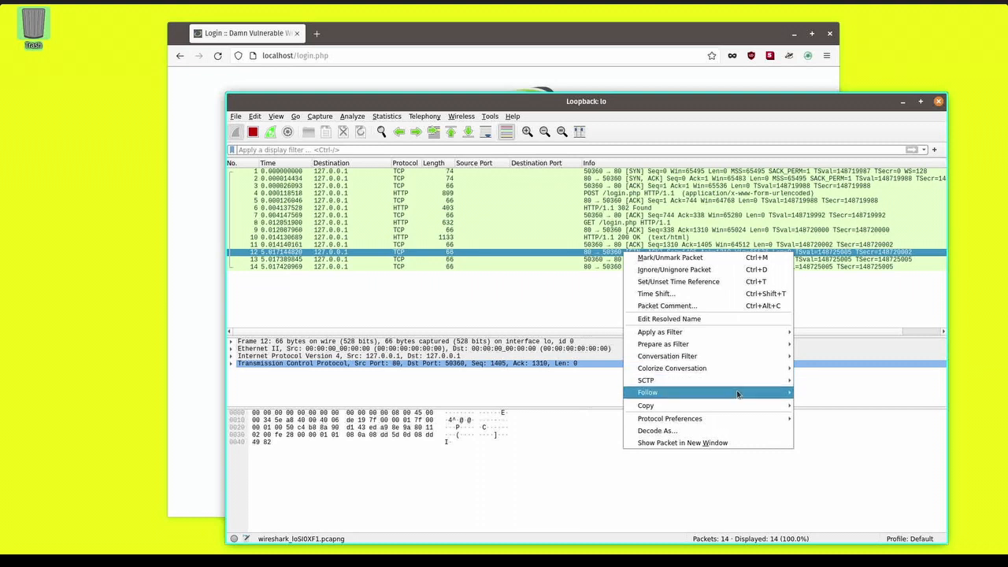
pyautogui.moveTo(788, 392)
pyautogui.click(821, 393)
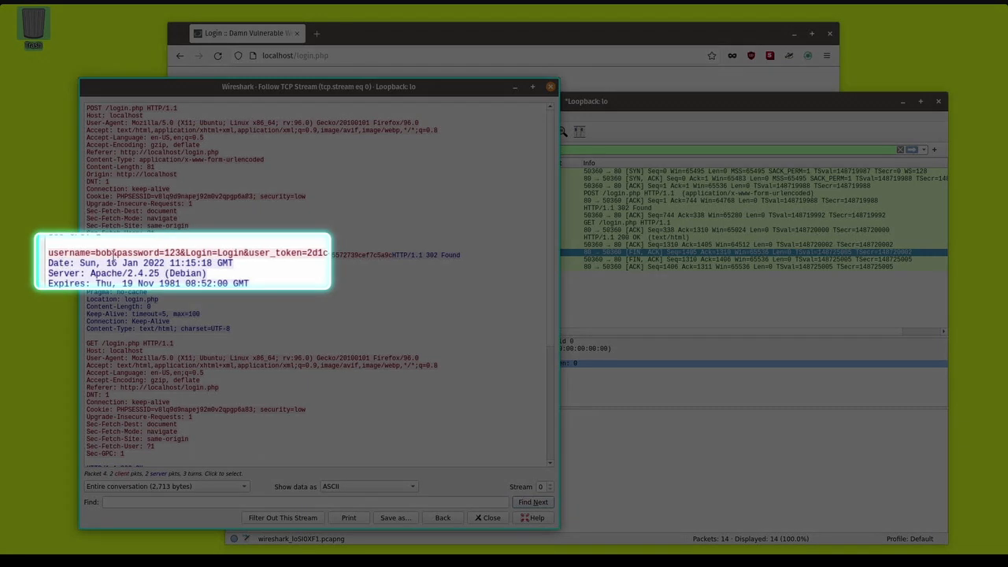
pyautogui.click(114, 253)
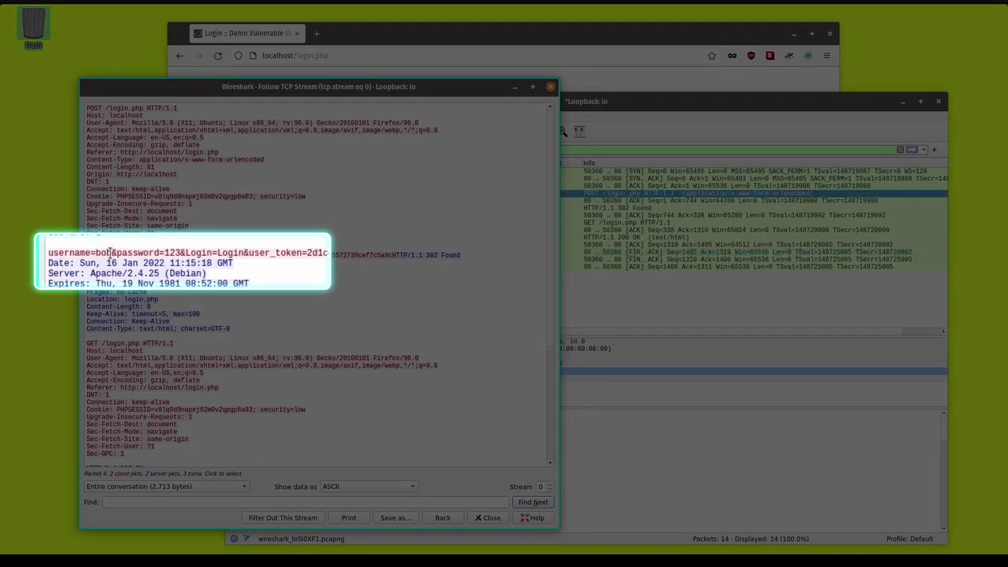
pyautogui.moveTo(112, 253); pyautogui.dragTo(48, 253)
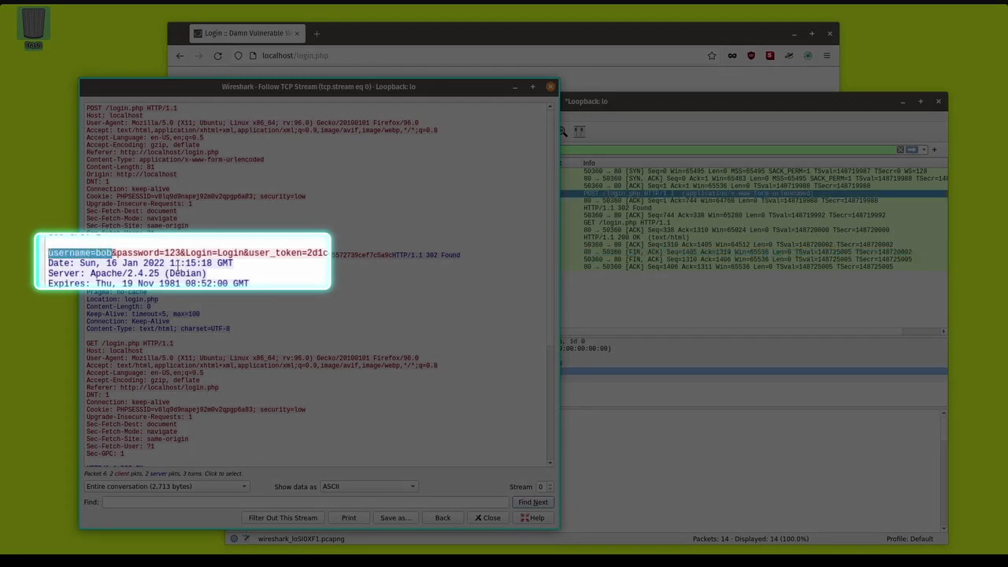
pyautogui.moveTo(180, 253); pyautogui.dragTo(116, 253)
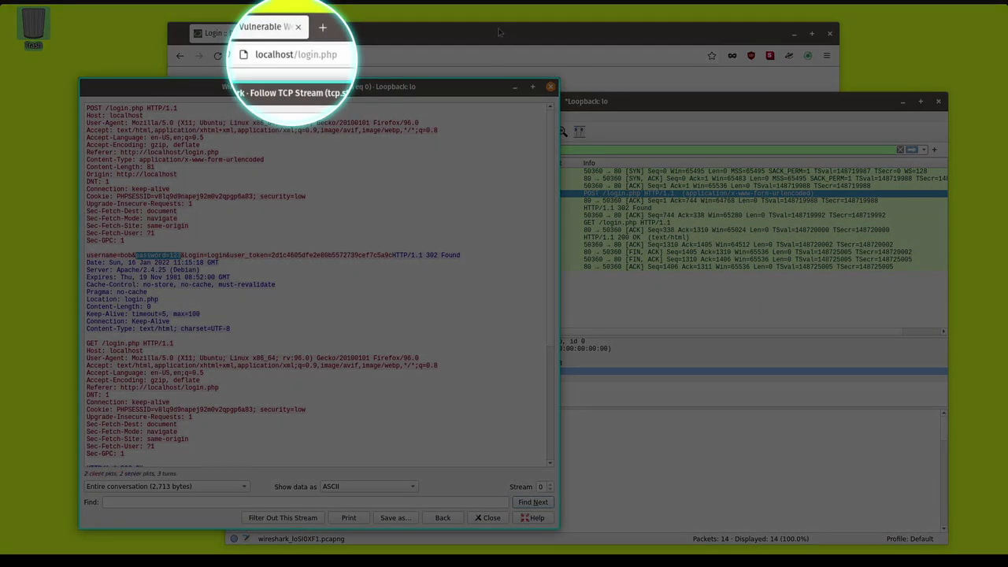
# Open the DVWA website from the login page's footer link and compare its address with the localhost login page's address
pyautogui.click(465, 36)
pyautogui.click(520, 501)
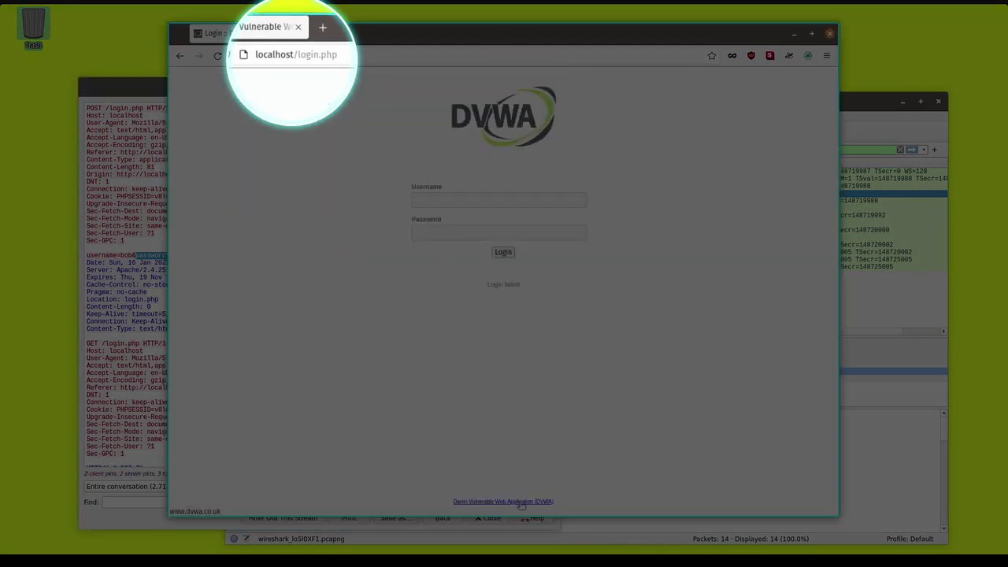
pyautogui.click(366, 33)
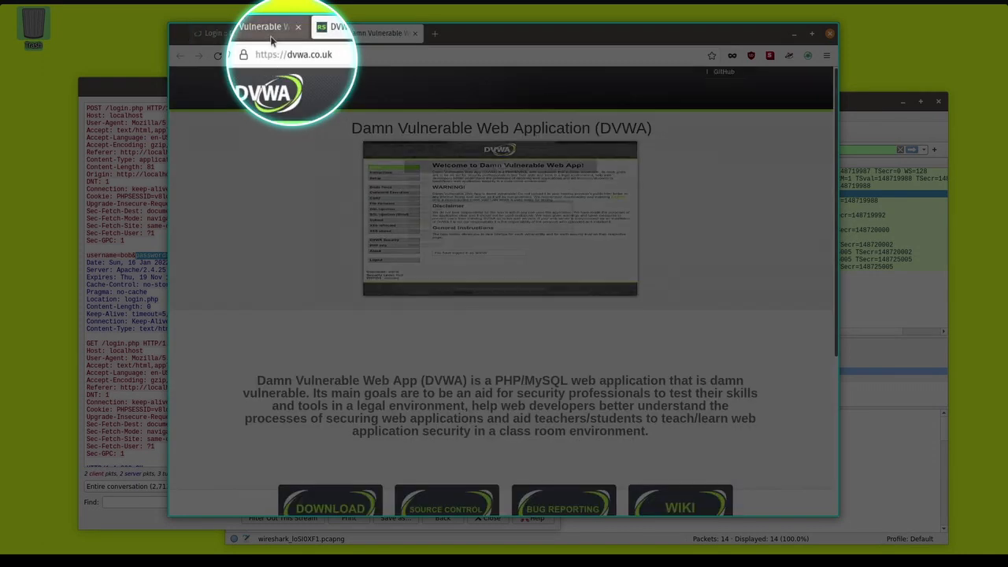
pyautogui.click(269, 36)
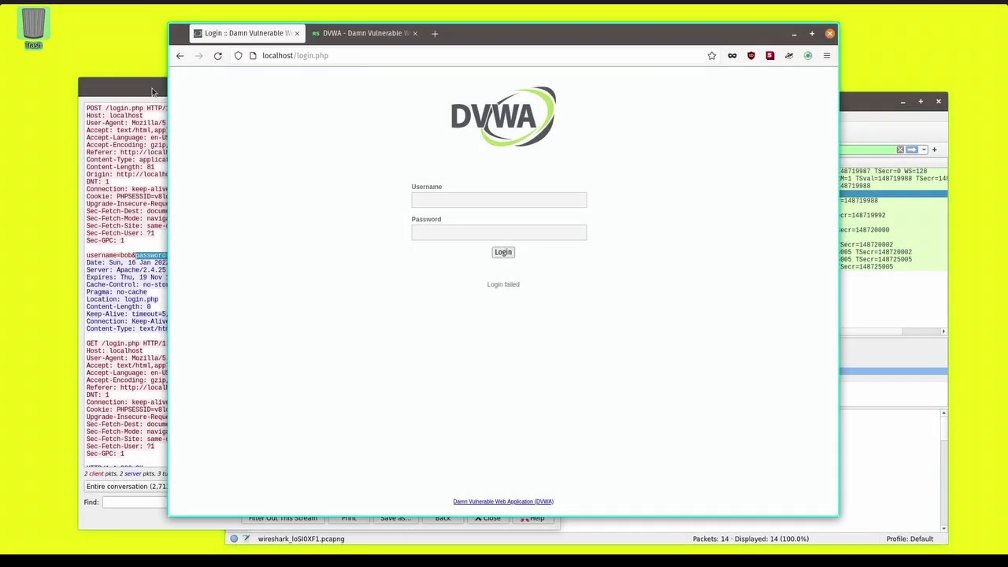
pyautogui.click(164, 247)
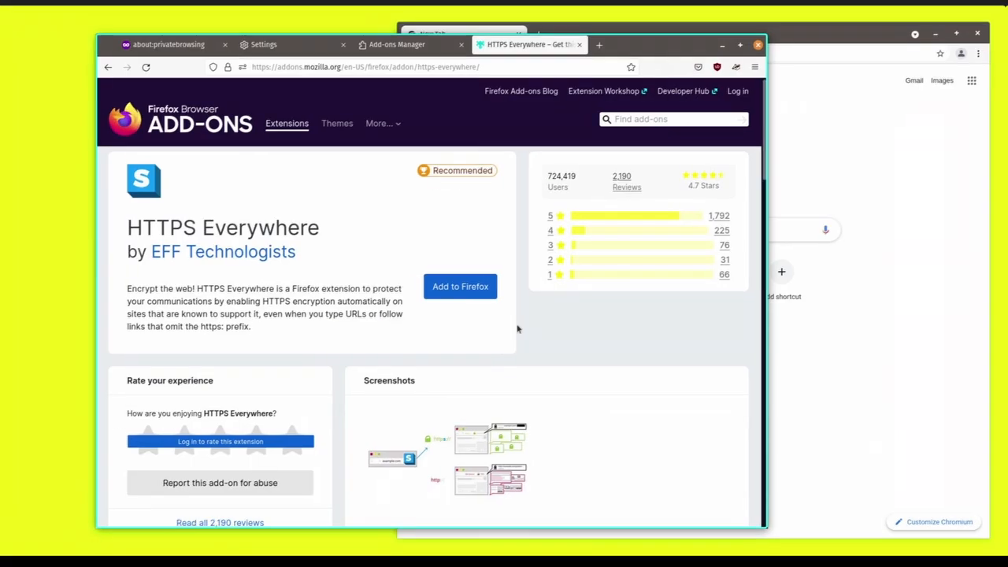
# Install HTTPS Everywhere with permission to run in private windows
pyautogui.click(467, 288)
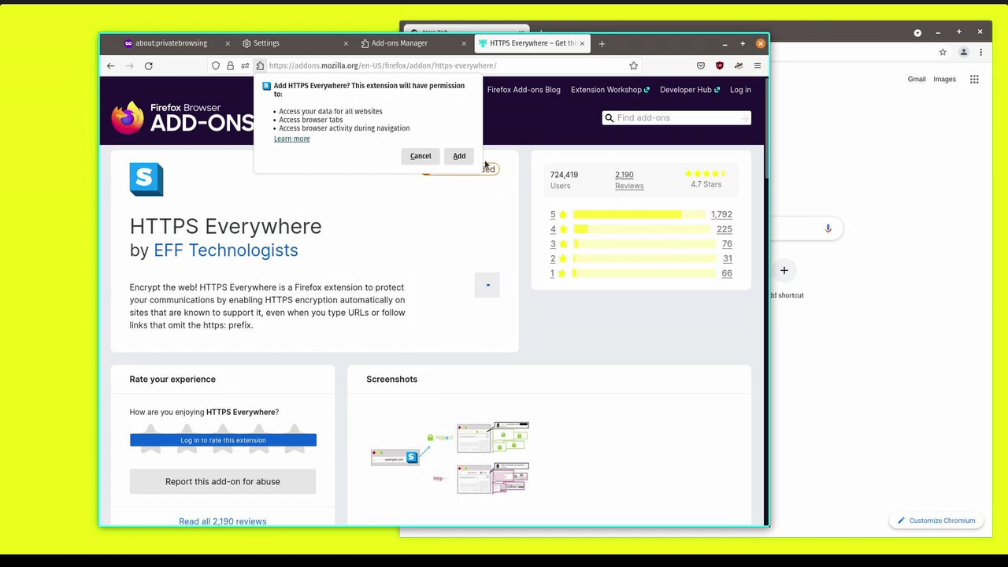
pyautogui.click(459, 157)
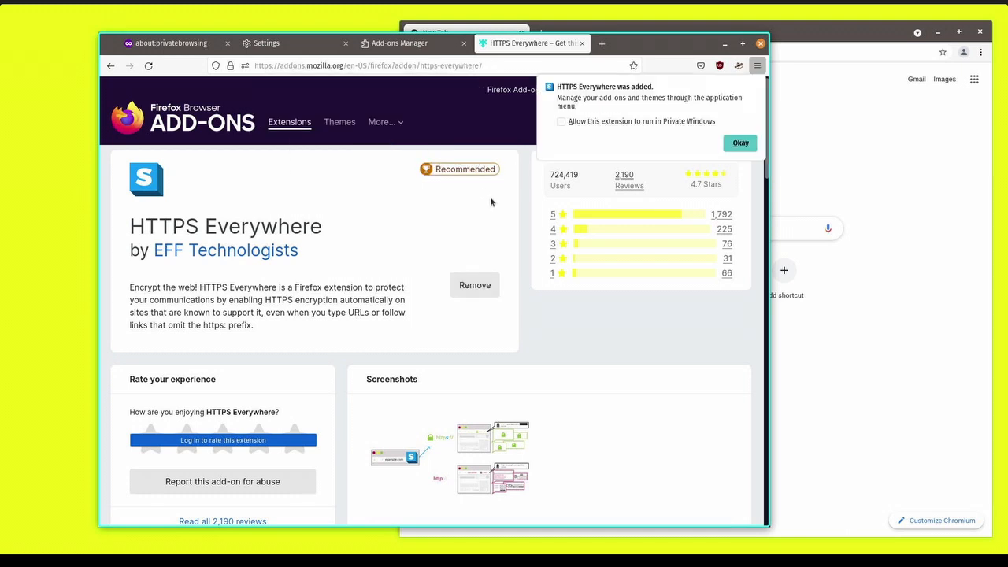
pyautogui.click(561, 122)
pyautogui.click(739, 144)
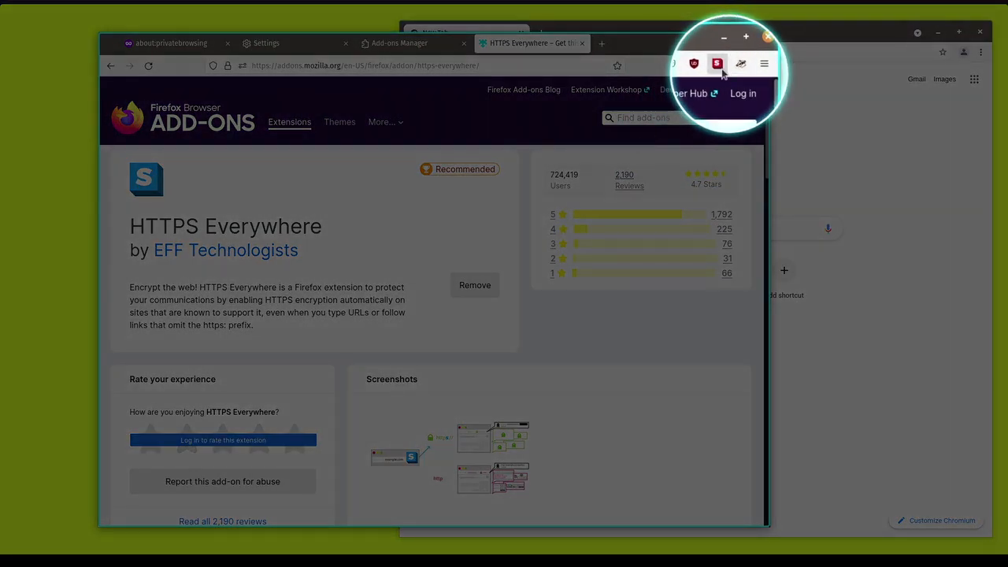
# Switch HTTPS Everywhere and its Encrypt All Sites Eligible option off and back on, and close the extension's controls
pyautogui.click(718, 65)
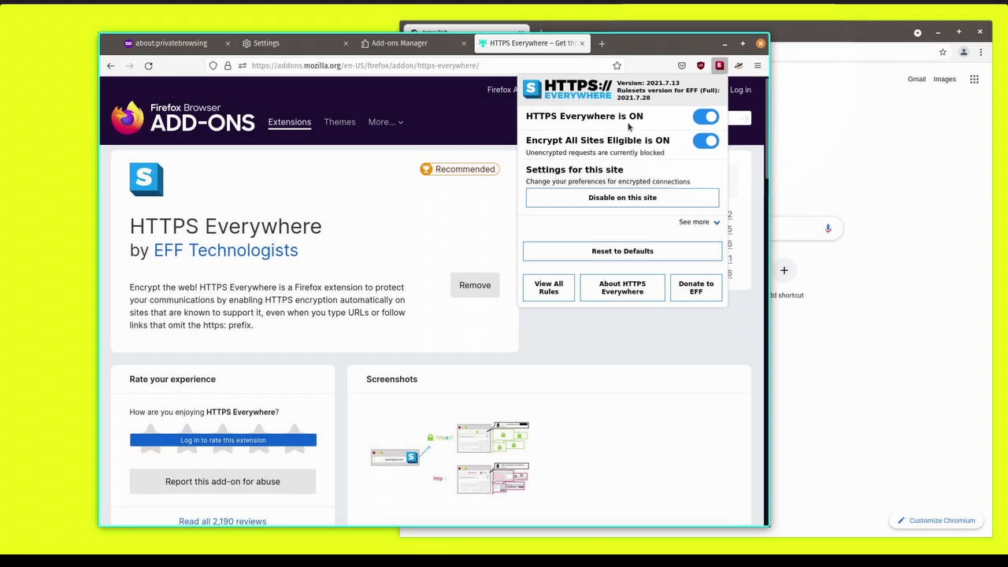
pyautogui.click(705, 142)
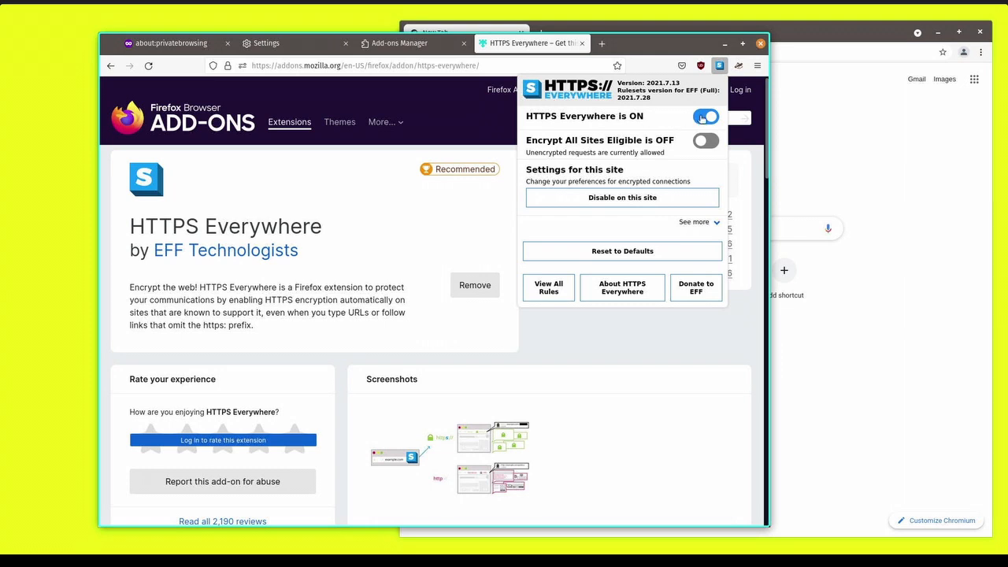
pyautogui.click(706, 118)
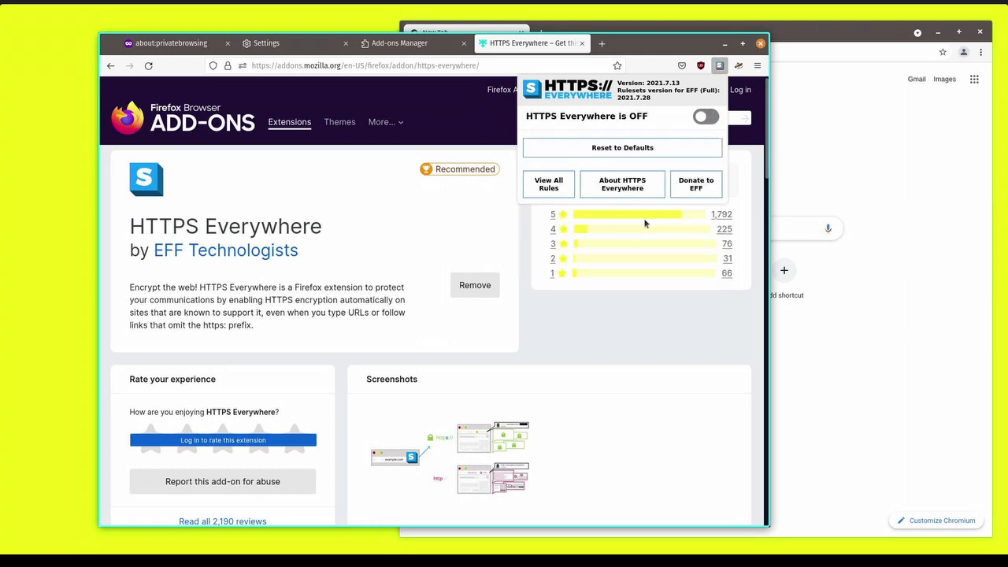
pyautogui.click(719, 65)
pyautogui.click(706, 117)
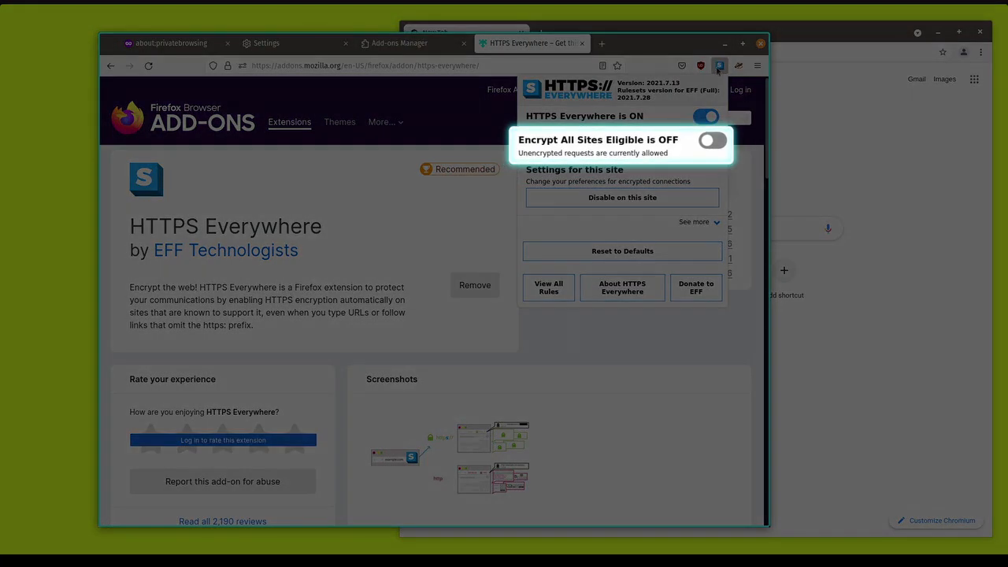
pyautogui.click(711, 140)
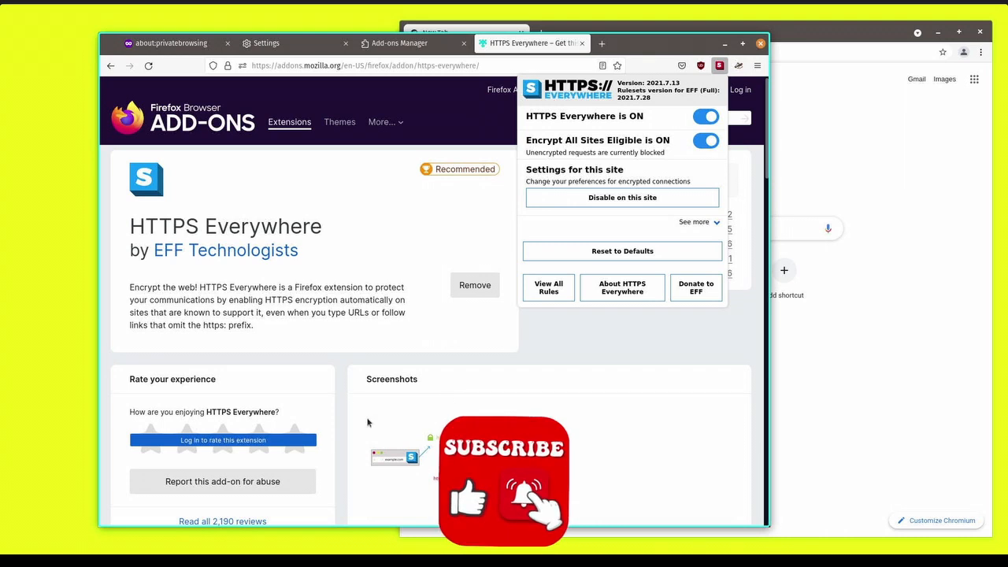
pyautogui.click(706, 140)
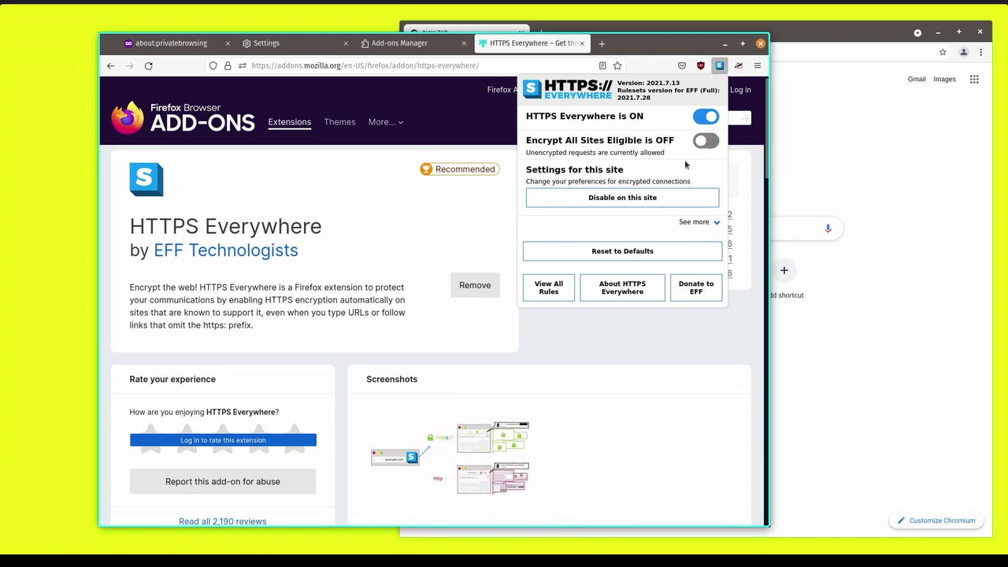
pyautogui.click(708, 141)
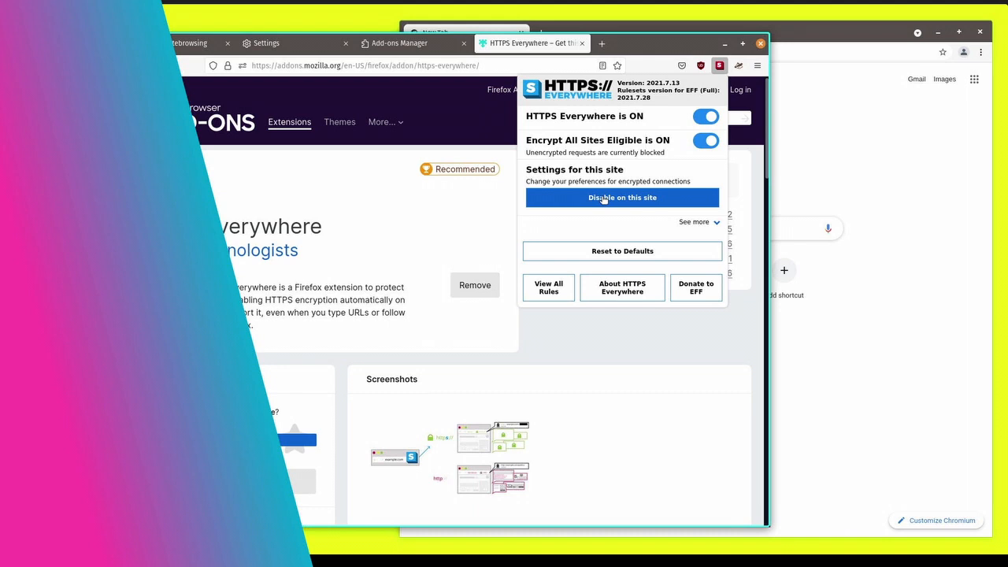
pyautogui.click(678, 51)
# Find Decentraleyes by searching add-ons for "dec" and install it with permission to run in private windows
pyautogui.click(684, 117)
pyautogui.write('dec')
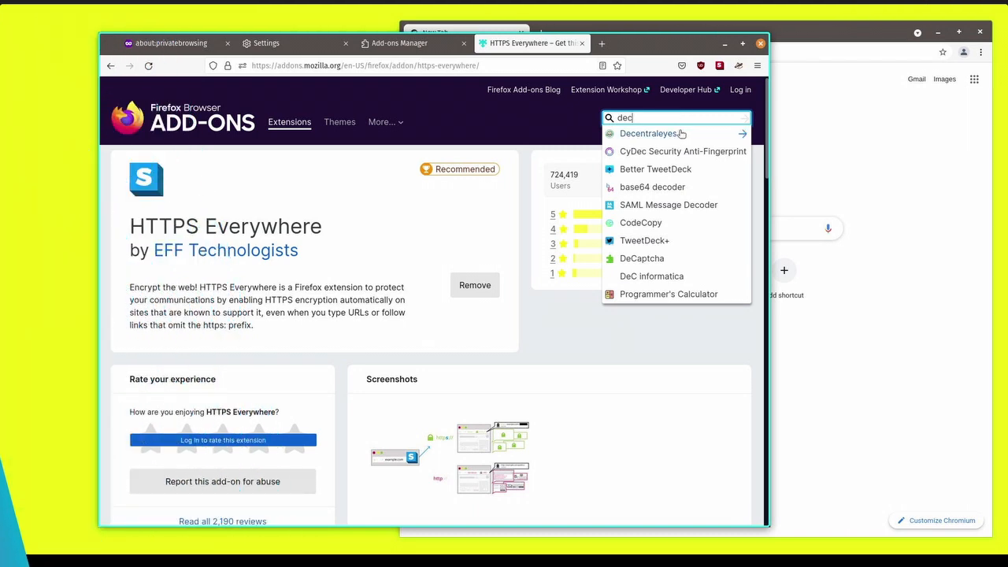
pyautogui.click(679, 133)
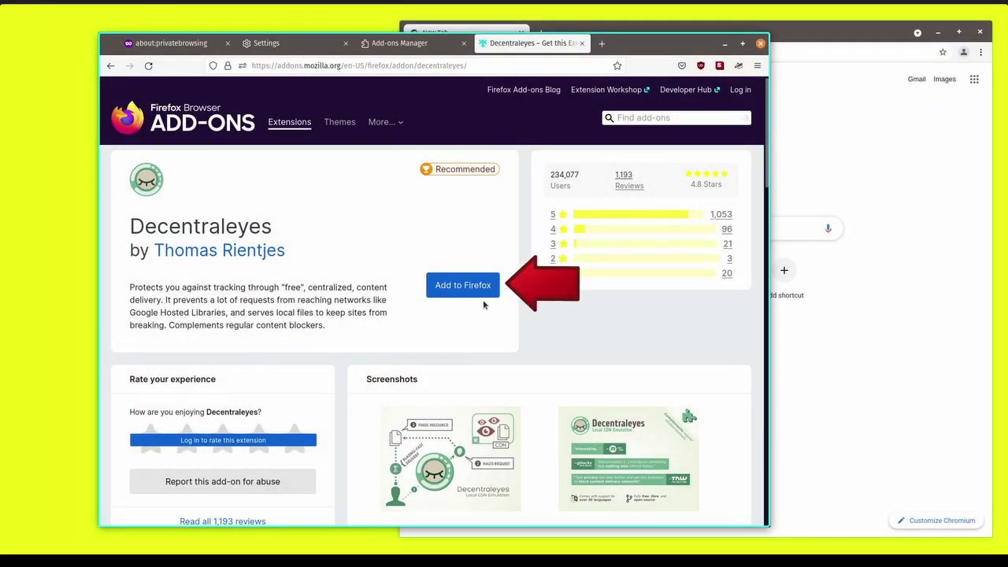
pyautogui.click(476, 290)
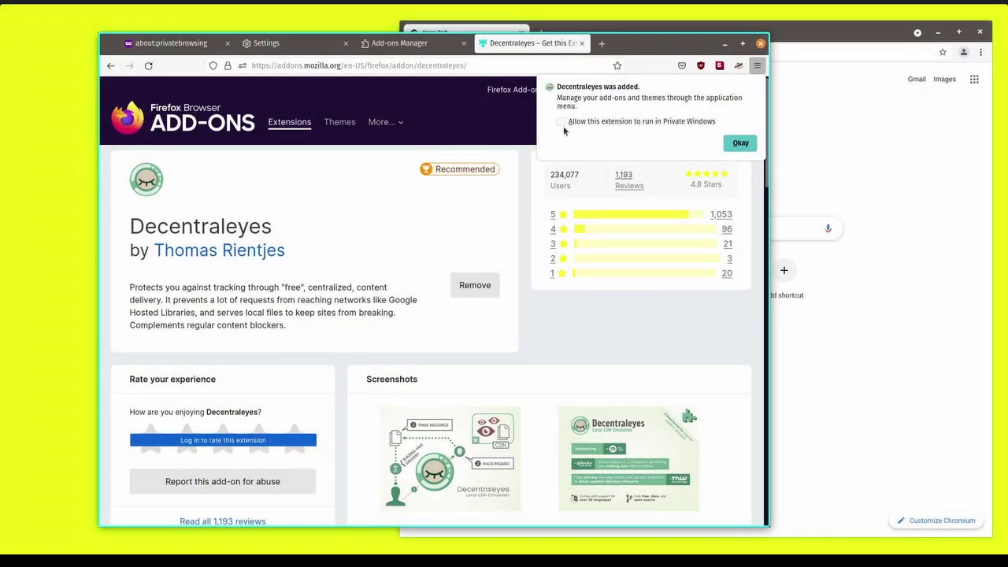
pyautogui.click(562, 123)
pyautogui.click(740, 144)
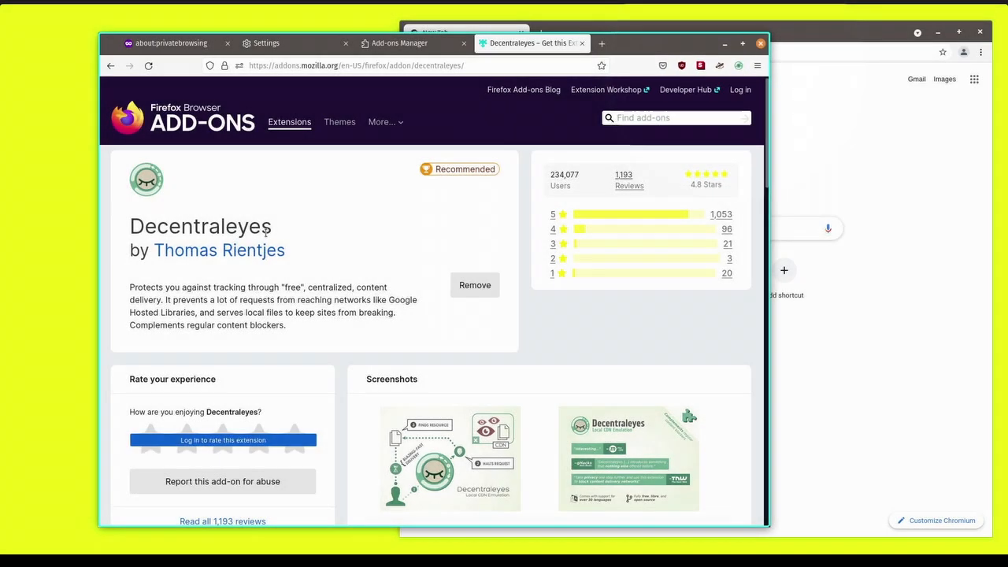
pyautogui.moveTo(272, 226); pyautogui.dragTo(146, 230)
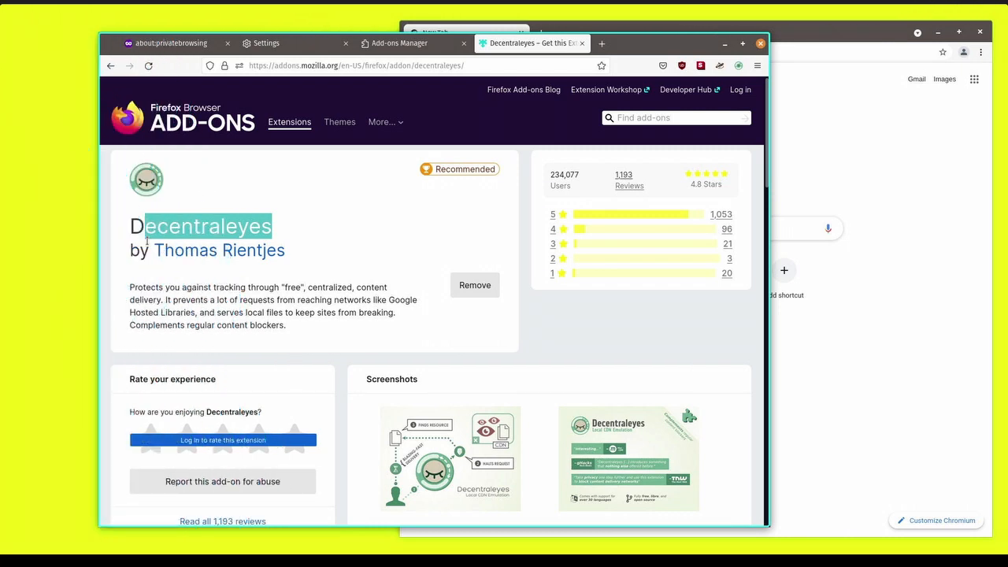
# Open about:config in a new tab and accept the risk to access the advanced preferences
pyautogui.hotkey('ctrl', 't')
pyautogui.write('about')
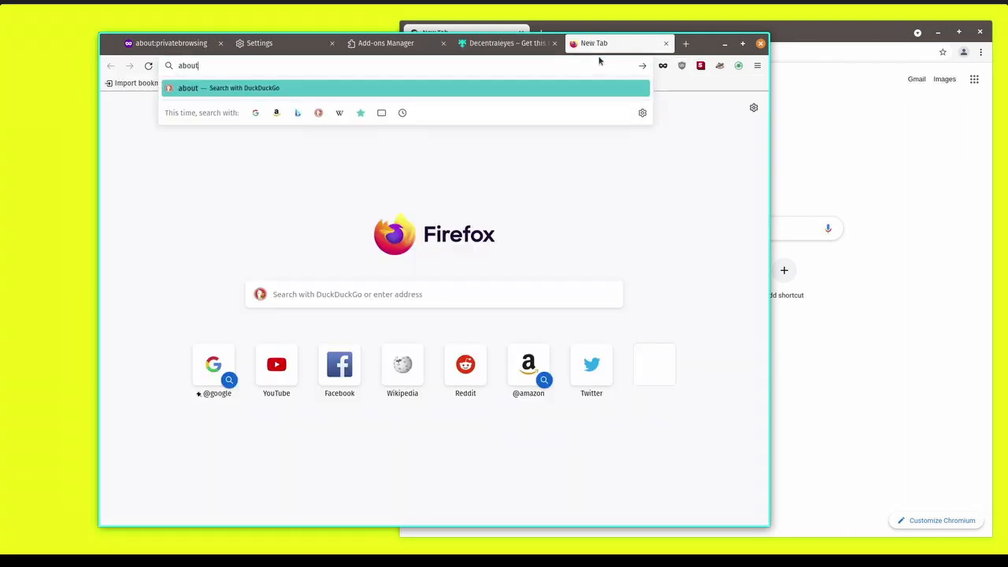
pyautogui.write(':config')
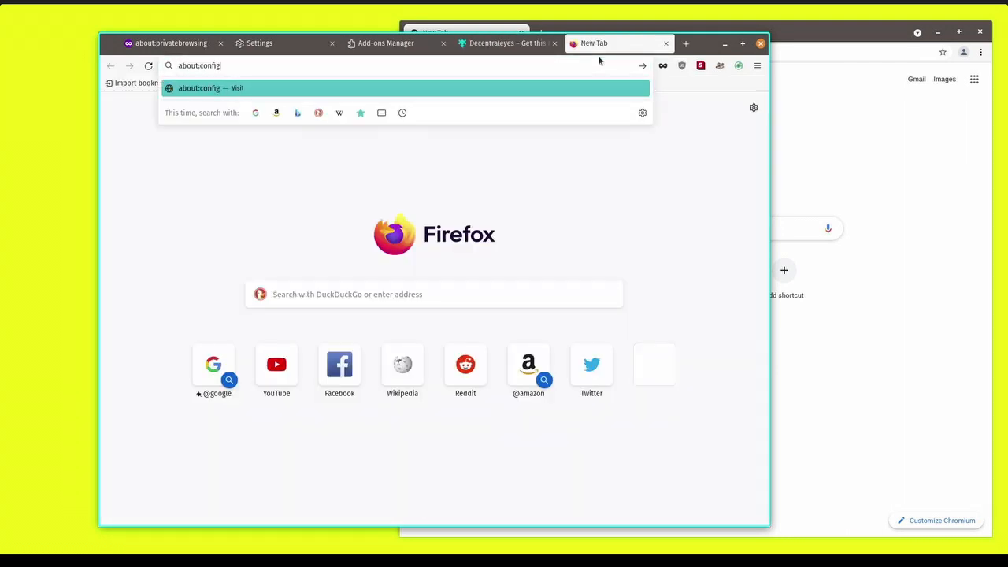
pyautogui.press('Return')
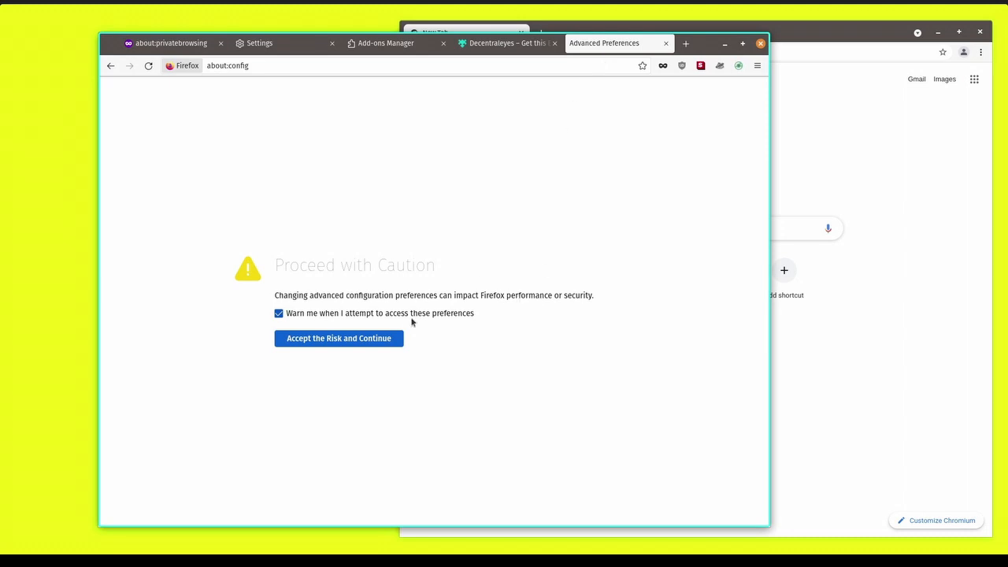
pyautogui.click(344, 341)
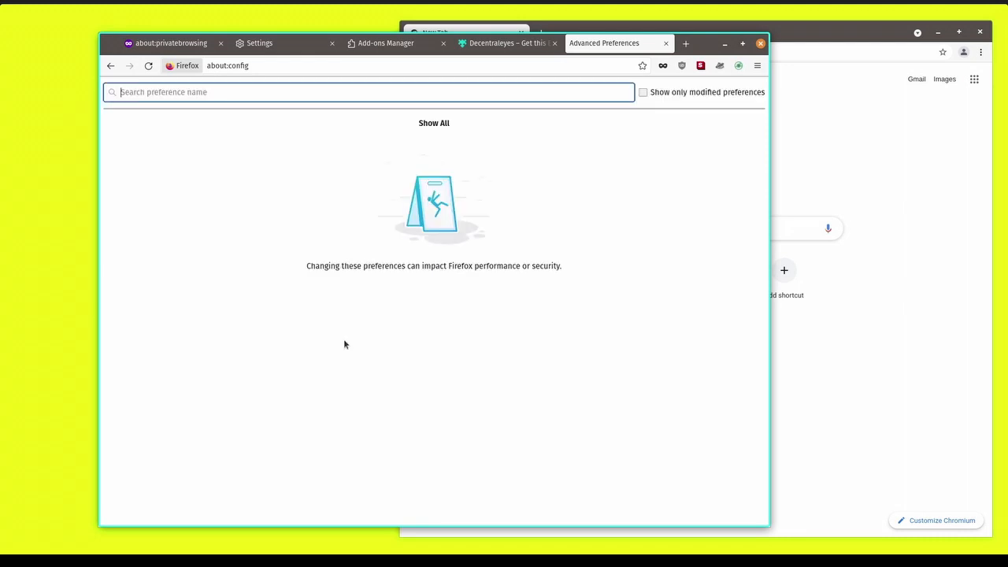
# Search the advanced preferences for "peercon" and "geo", and set media.peerconnection.enabled and geo.enabled to false
pyautogui.write('peercon')
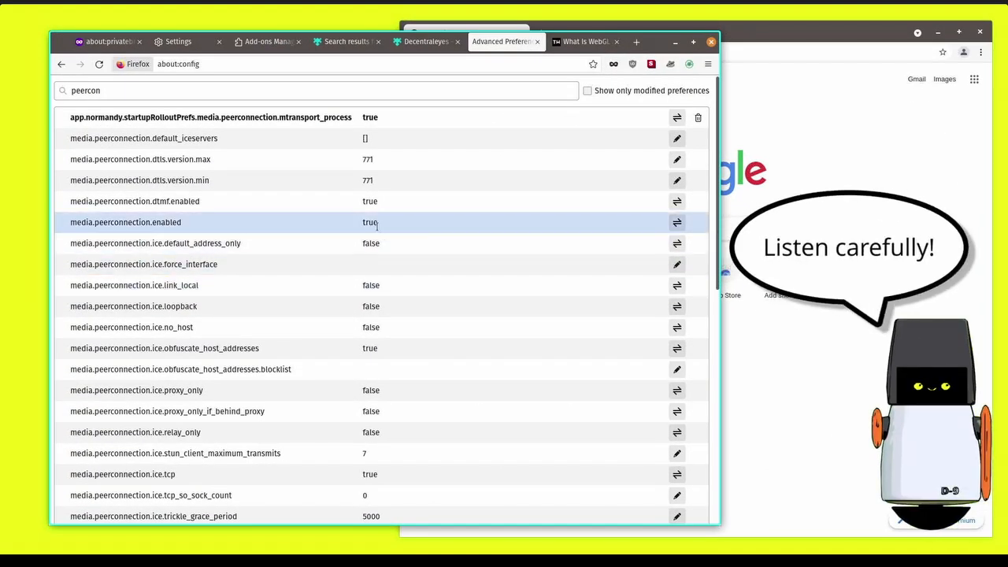
pyautogui.click(677, 222)
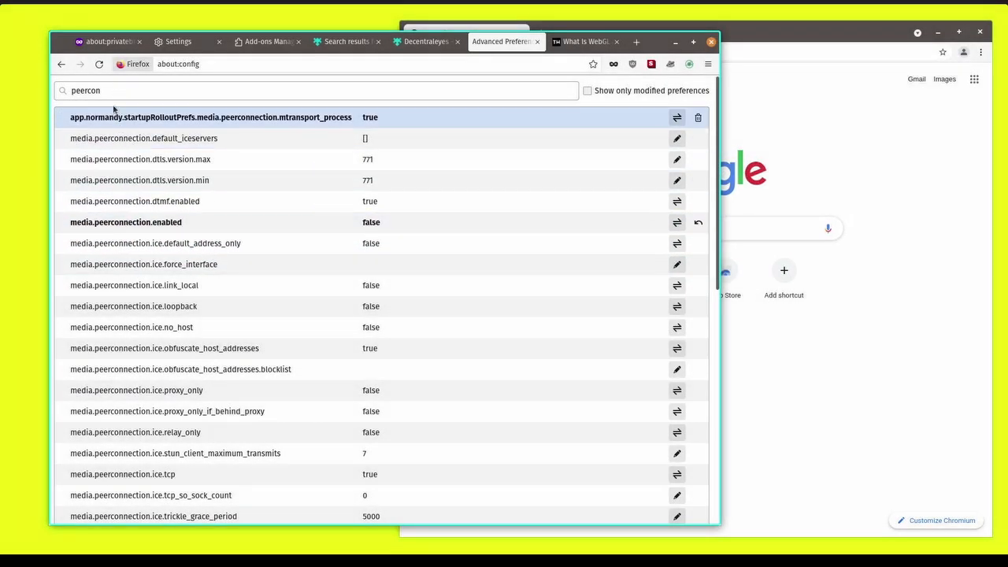
pyautogui.click(115, 89)
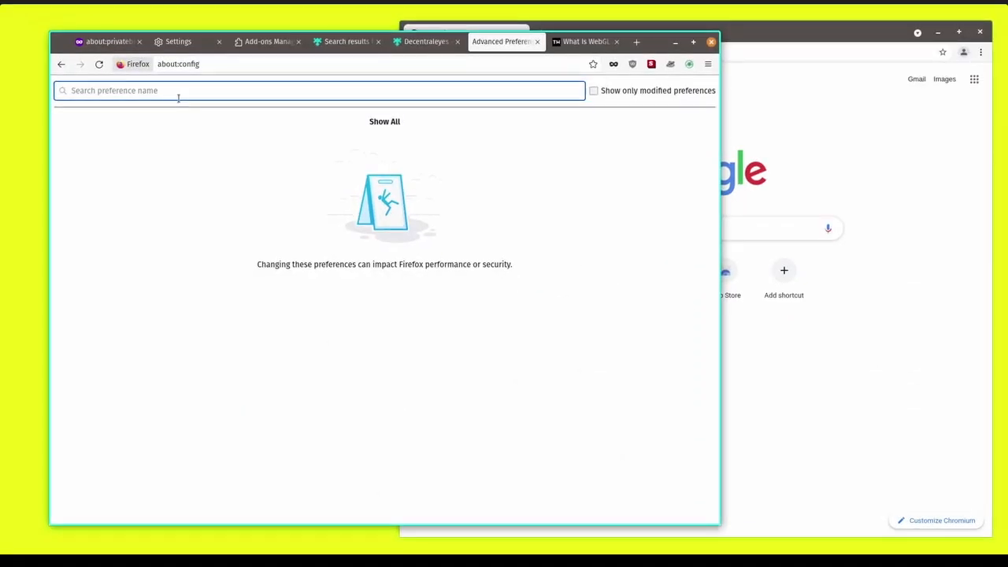
pyautogui.write('geo')
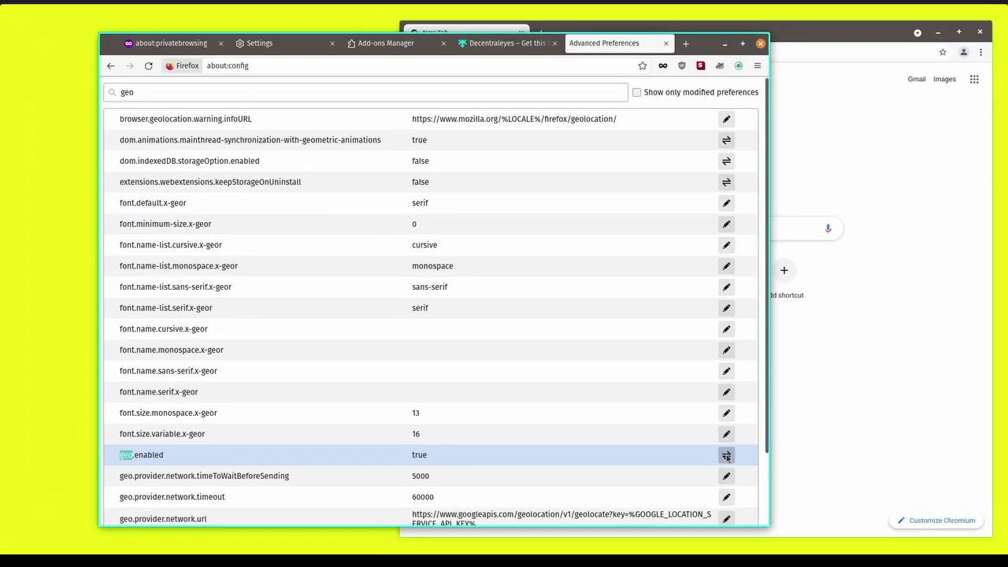
pyautogui.click(726, 455)
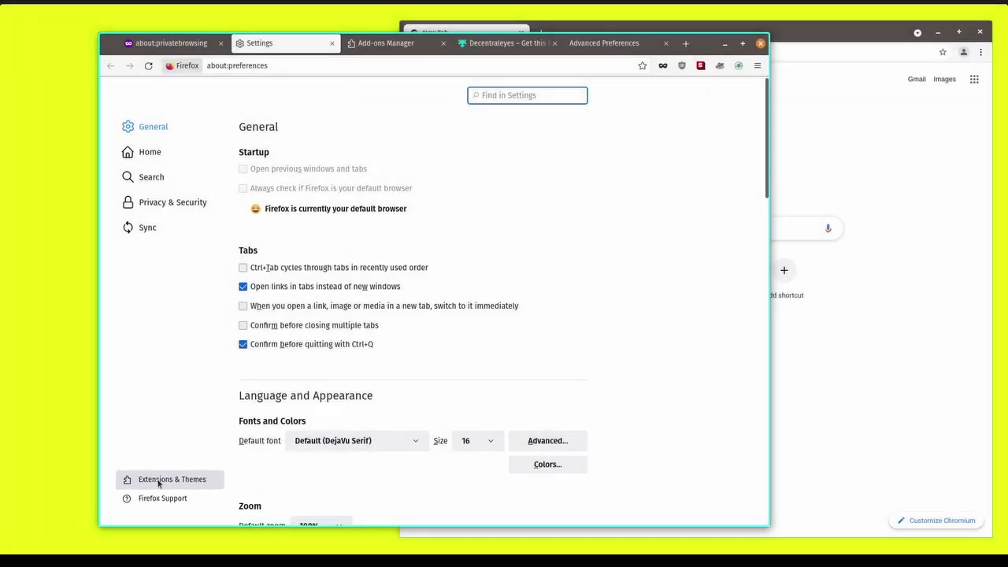
# Open the add-ons manager's plugins and set the OpenH264 Video Codec plugin to Never Activate
pyautogui.click(177, 481)
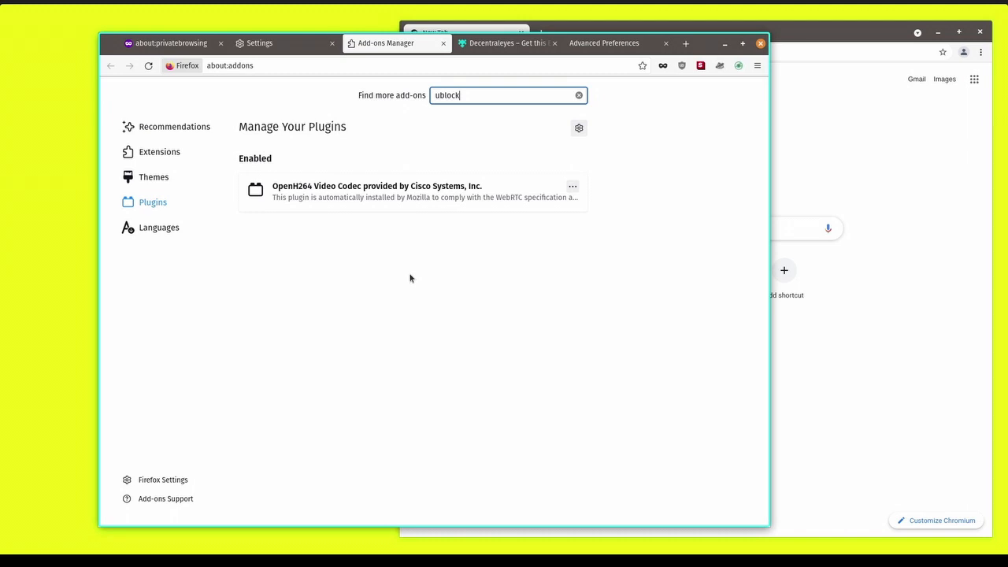
pyautogui.click(572, 187)
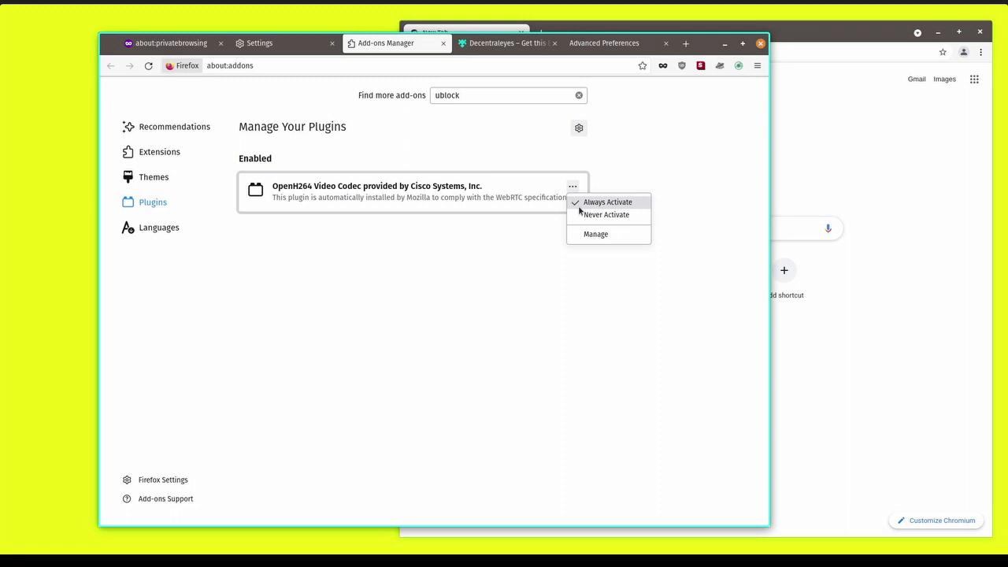
pyautogui.click(592, 214)
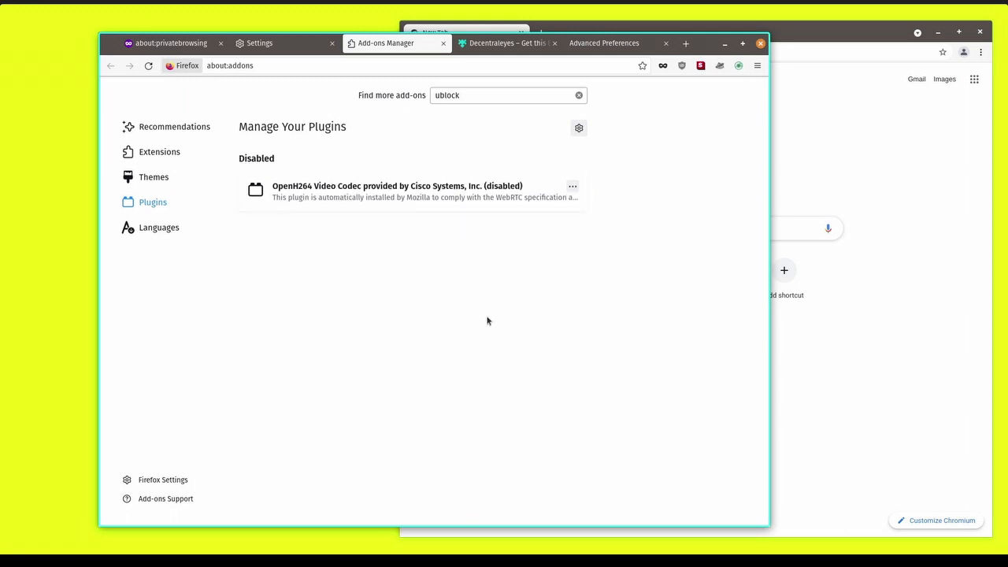